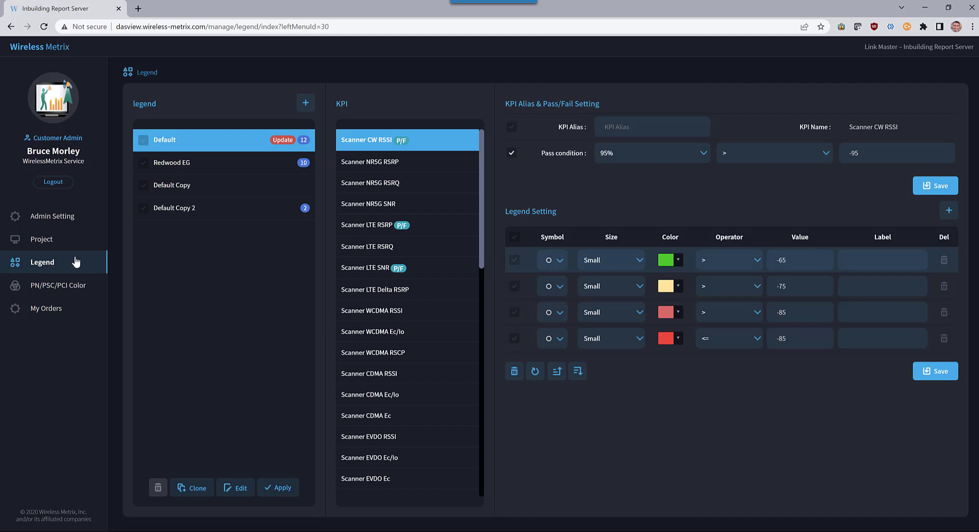
- Try green #8fce00 as the colour of the Good range for Scanner LTE RSRP in the Default legend, and discard it
left_click(202, 146)
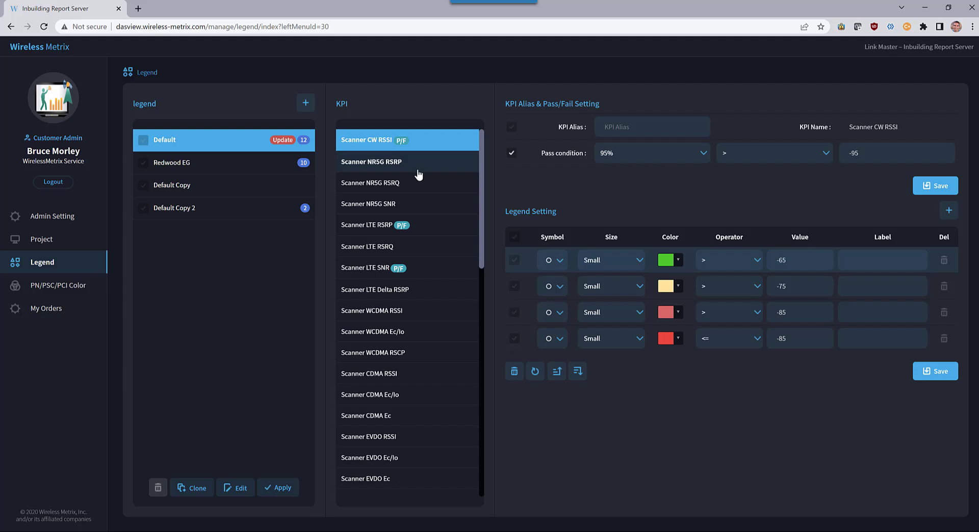
left_click(378, 229)
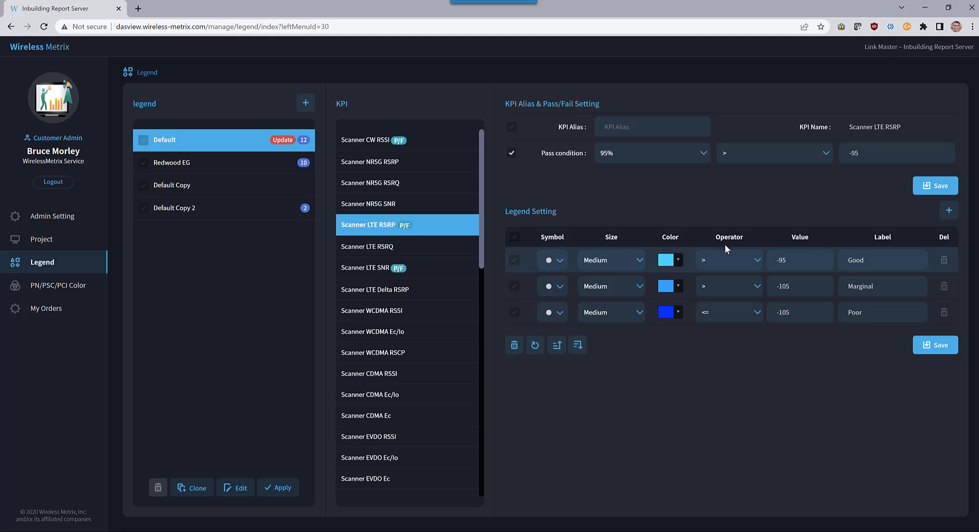
left_click(679, 262)
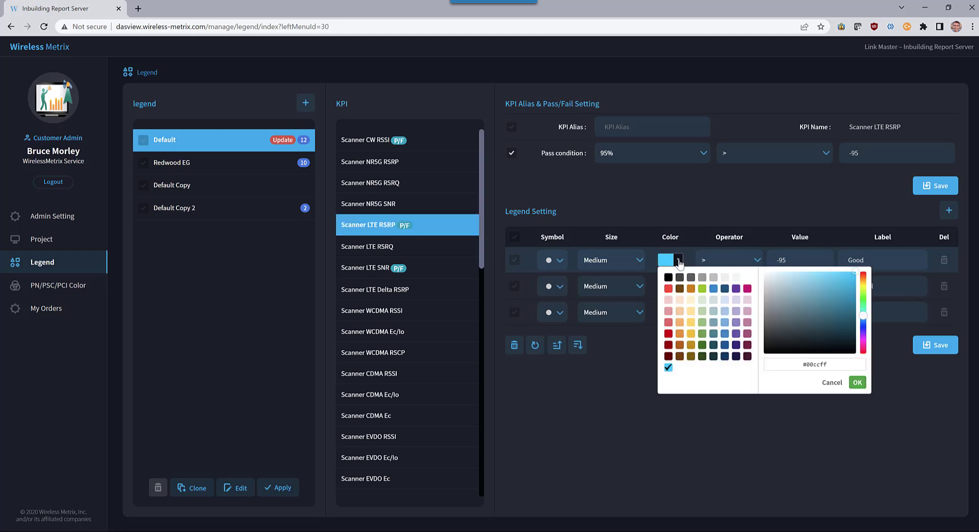
left_click(702, 290)
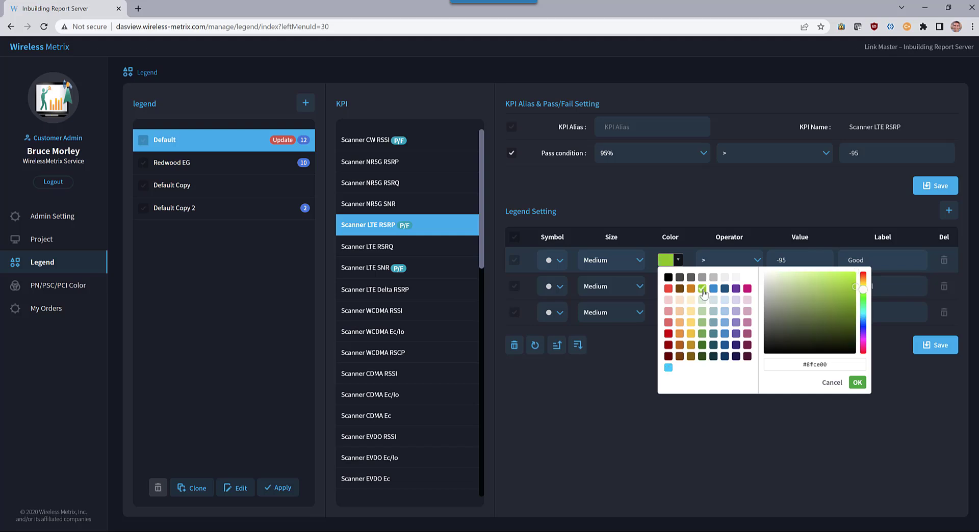
left_click(831, 383)
- Try the hollow circle symbol for the Good range, and restore the filled circle
left_click(561, 261)
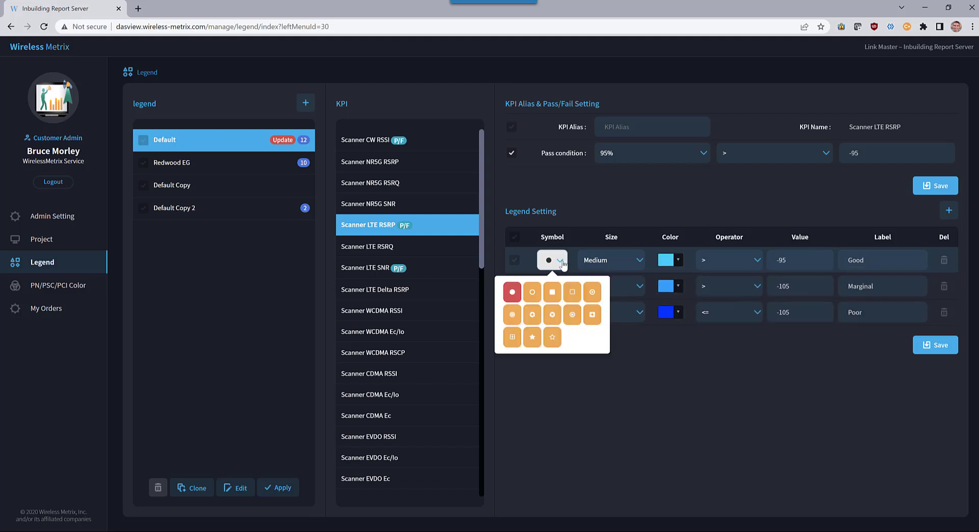
left_click(534, 295)
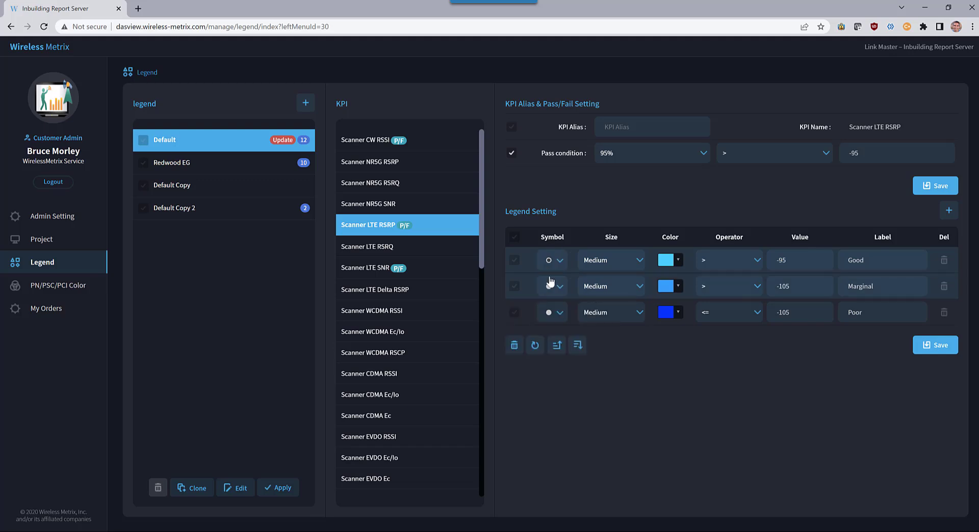
left_click(552, 260)
left_click(512, 294)
- Try the Big symbol size for the Good range, and set it back to Medium
left_click(639, 262)
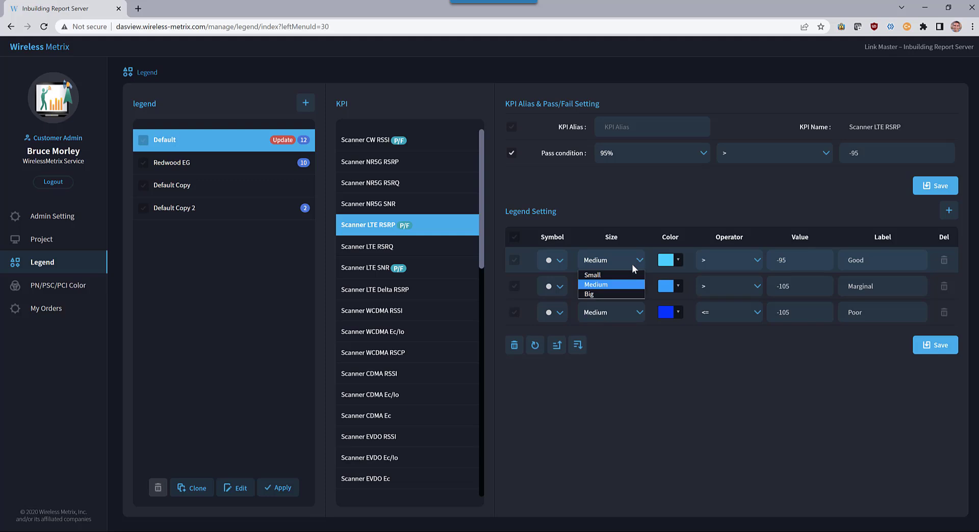
left_click(593, 293)
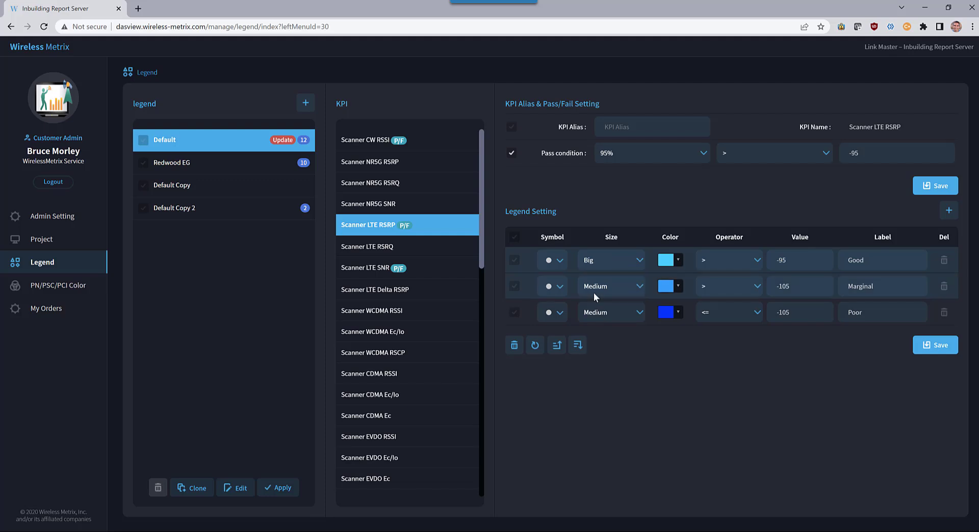
left_click(639, 262)
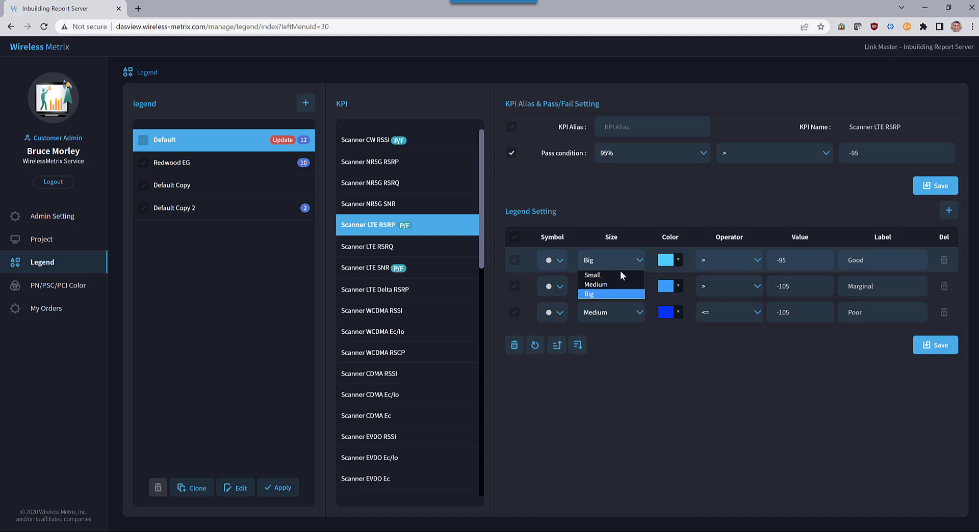
left_click(606, 280)
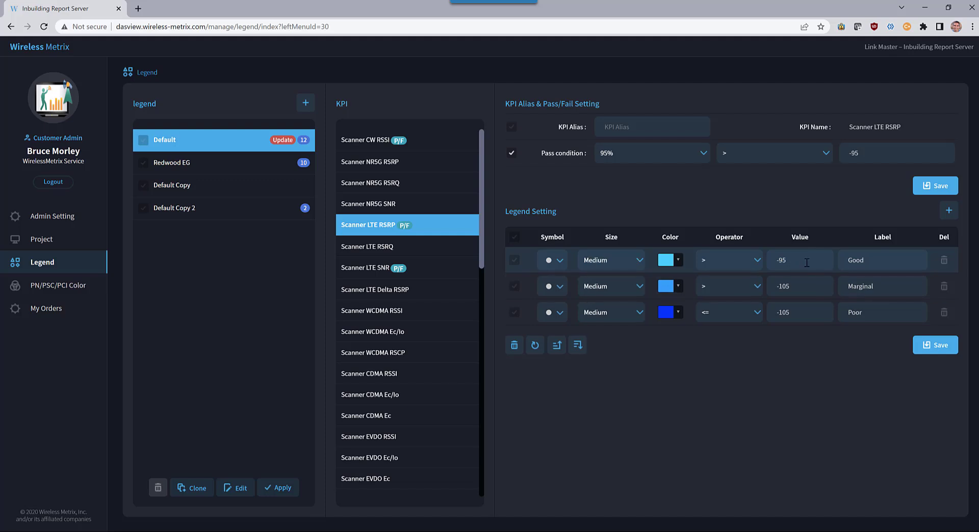
left_click_drag(867, 261, 846, 263)
left_click(666, 211)
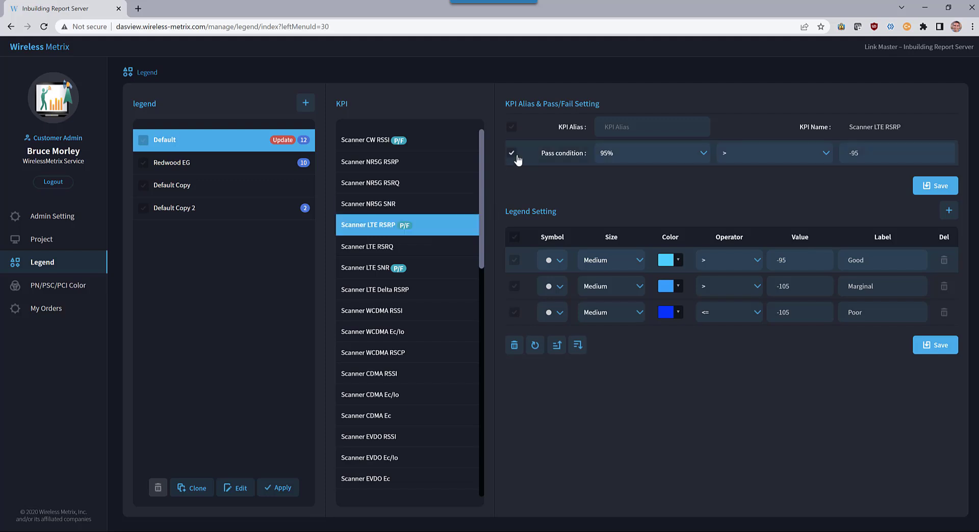
- Examine the pass condition's type and operator options for Scanner LTE RSRP, and the settings of Scanner CW RSSI
left_click(389, 229)
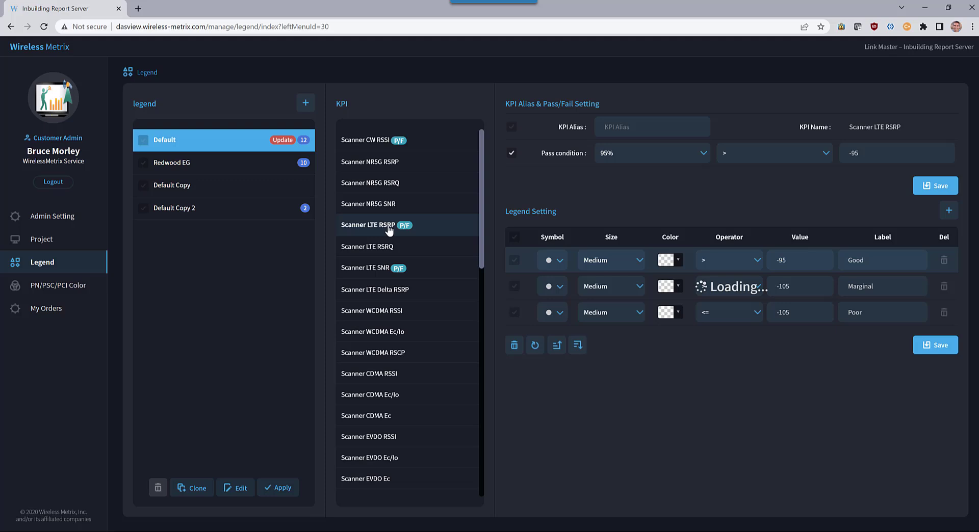
left_click(673, 152)
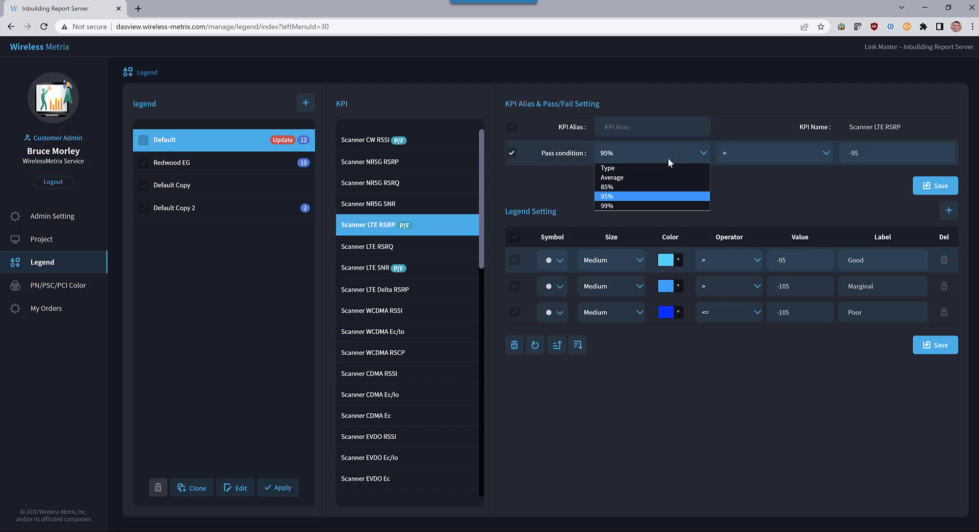
left_click(614, 197)
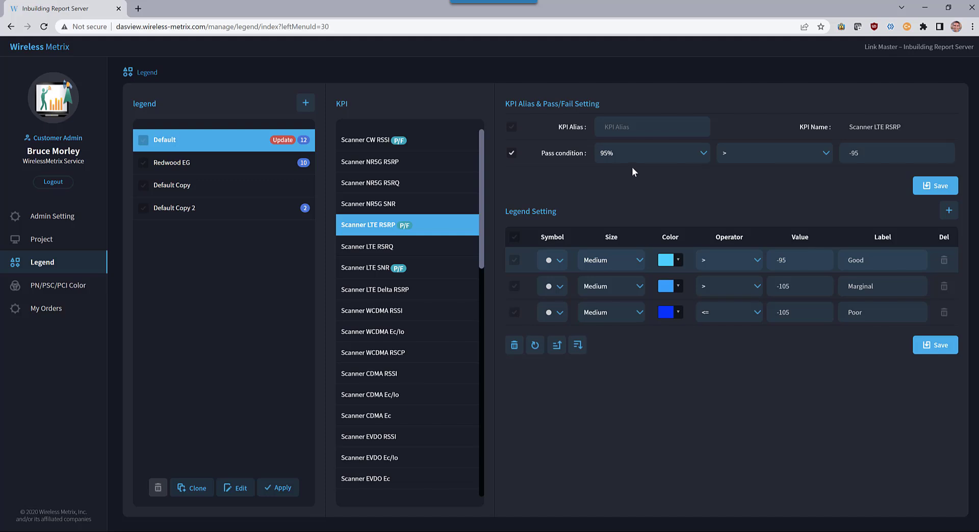
left_click(756, 157)
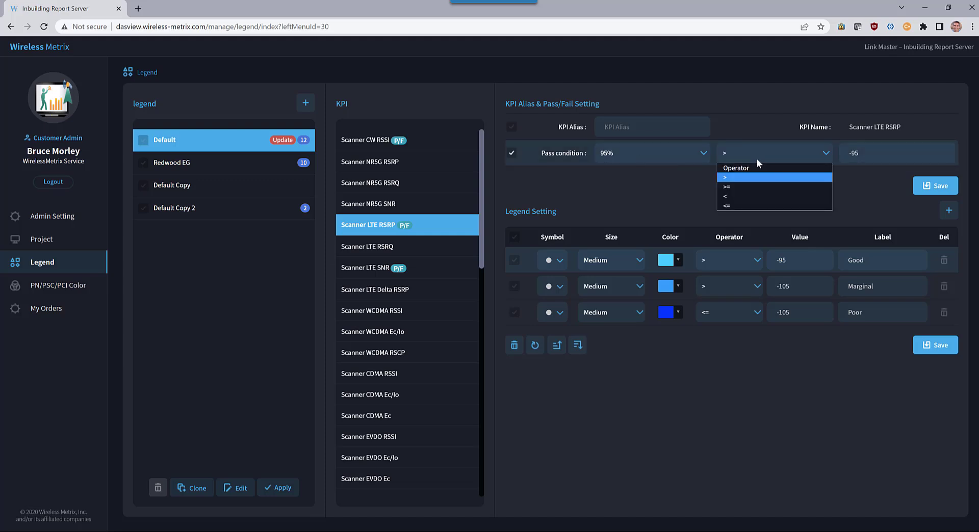
left_click(731, 178)
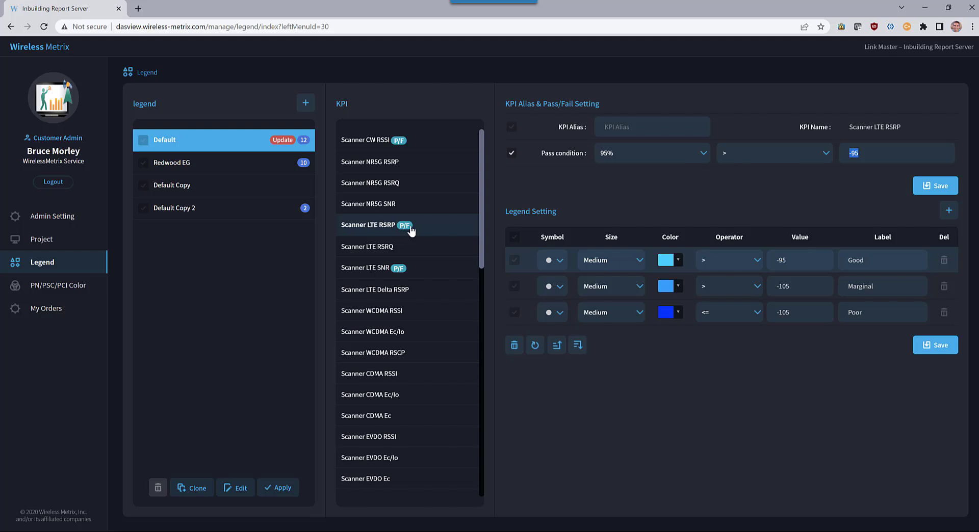
left_click(389, 147)
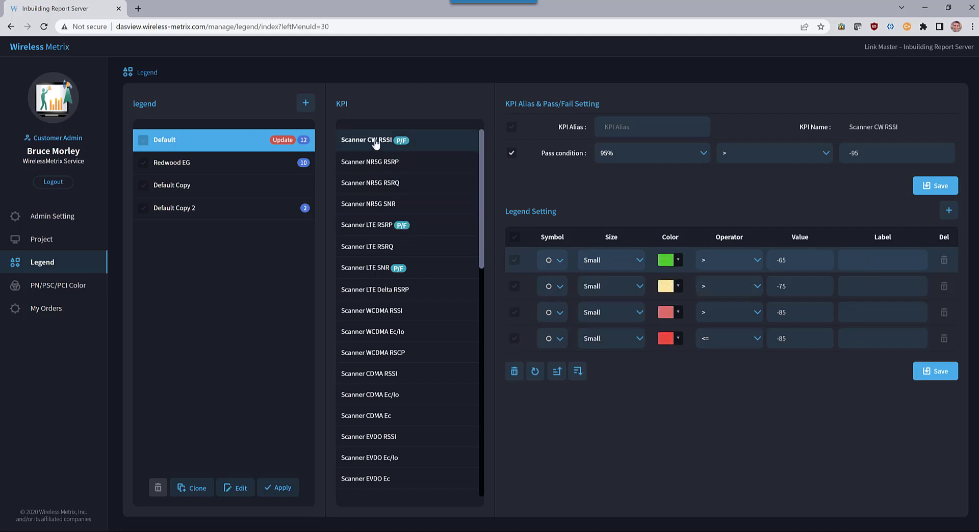
left_click(376, 143)
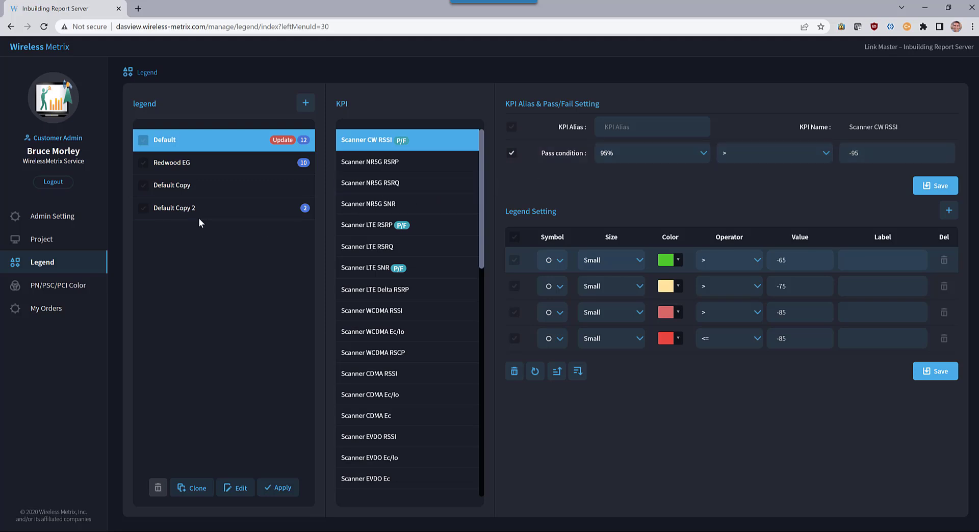
- In the Default Copy 2 legend, enable the KPI alias Signal Power for Scanner CW RSSI and save it
left_click(185, 213)
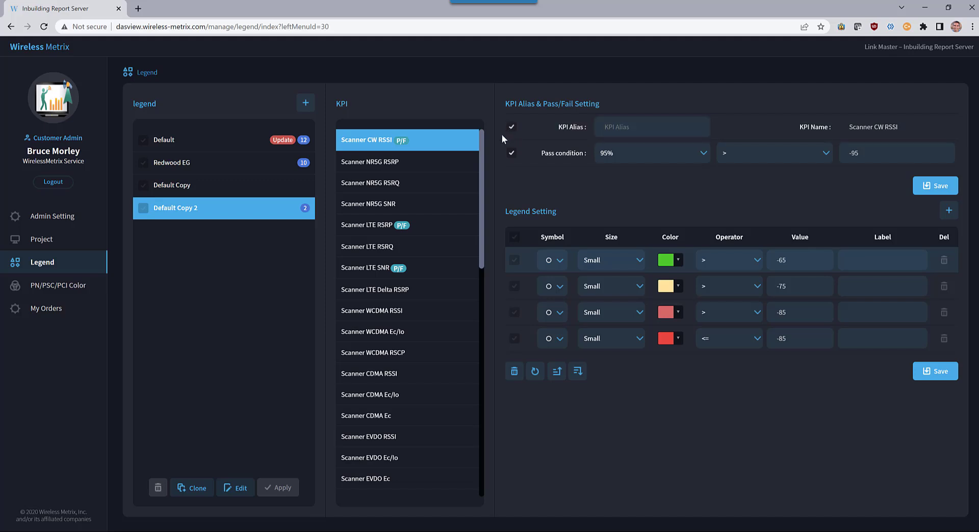
left_click(383, 148)
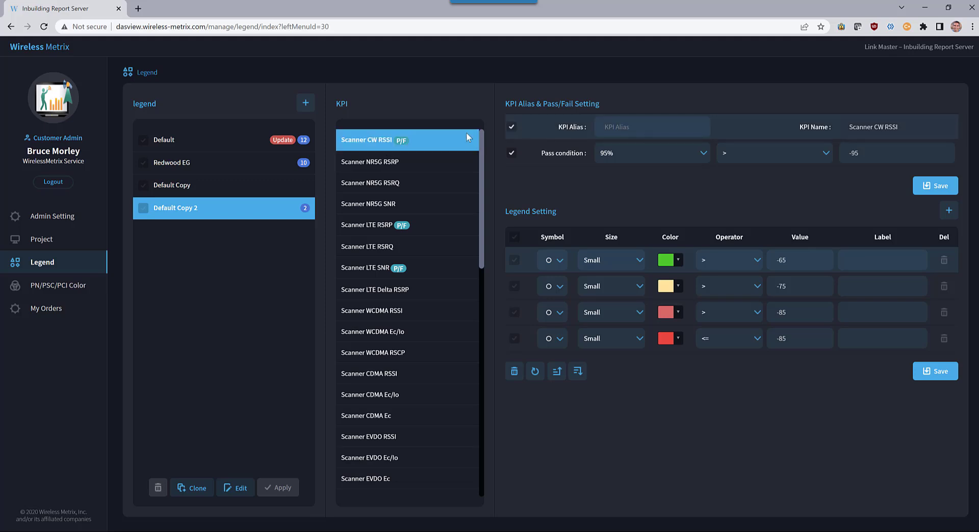
left_click(387, 144)
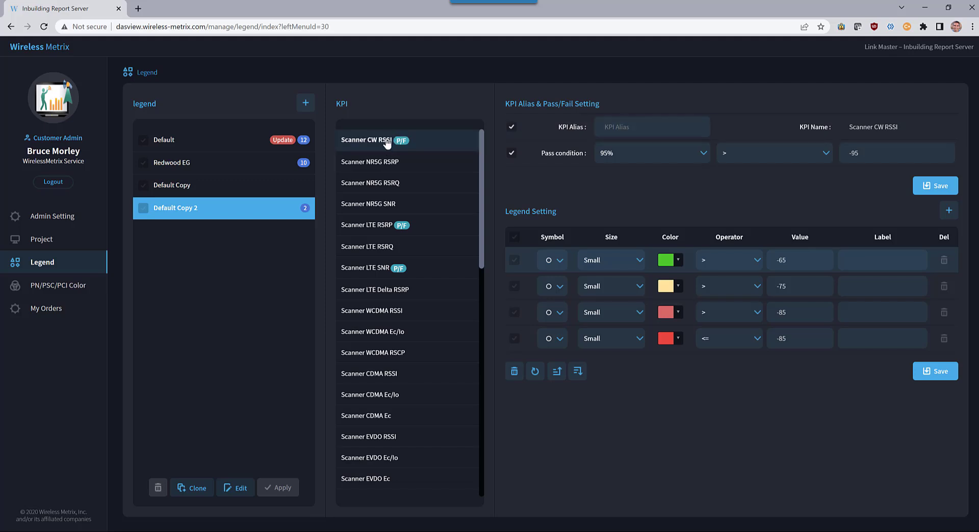
left_click(438, 141)
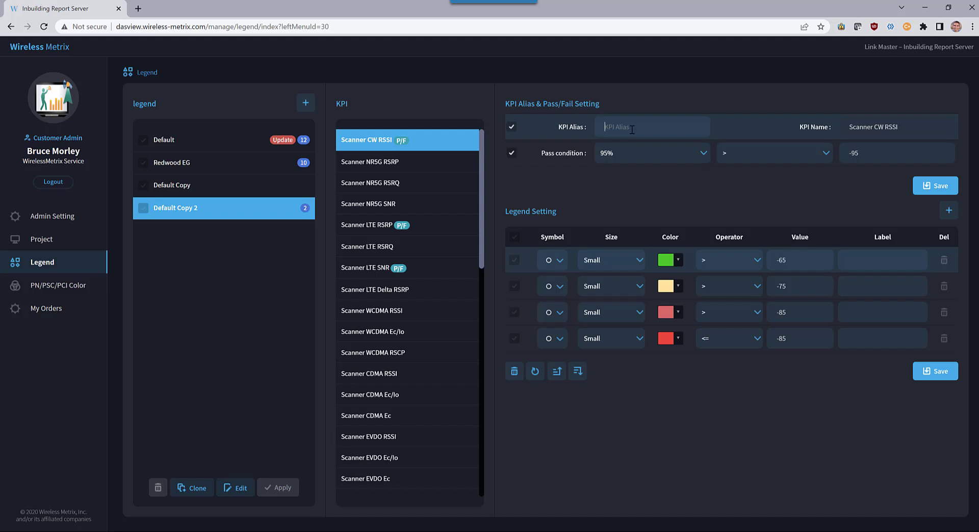
type("Signal Power")
left_click(940, 186)
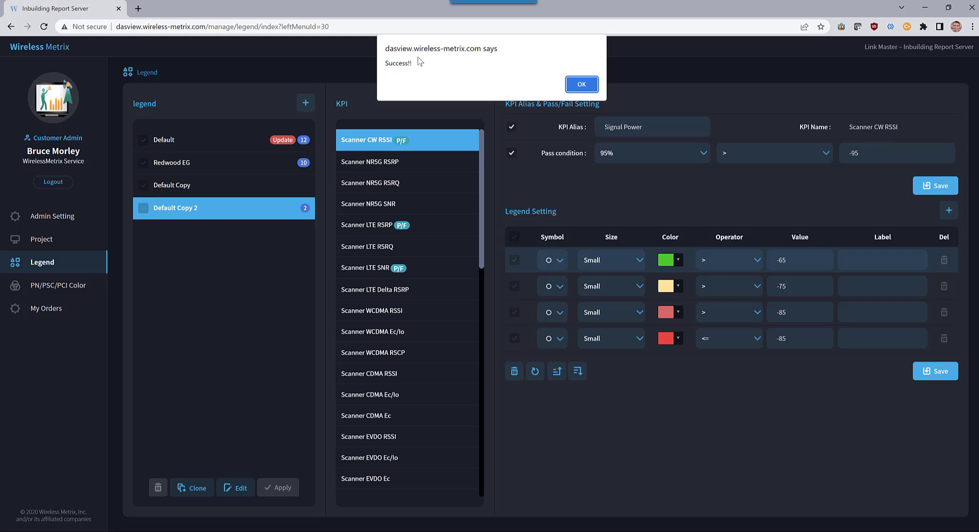
left_click(583, 85)
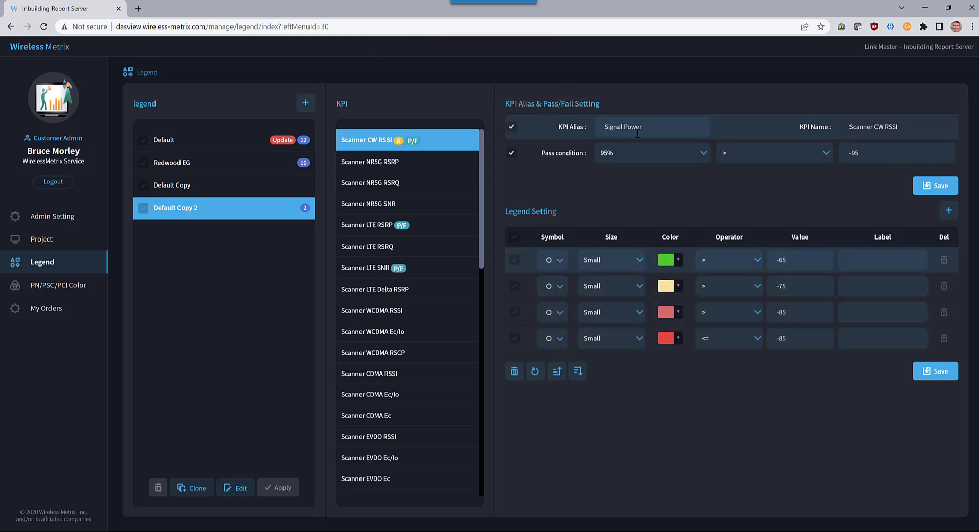
- Compare the alias and pass/fail settings of Scanner CW RSSI and Scanner LTE SNR in Default Copy 2
left_click(401, 149)
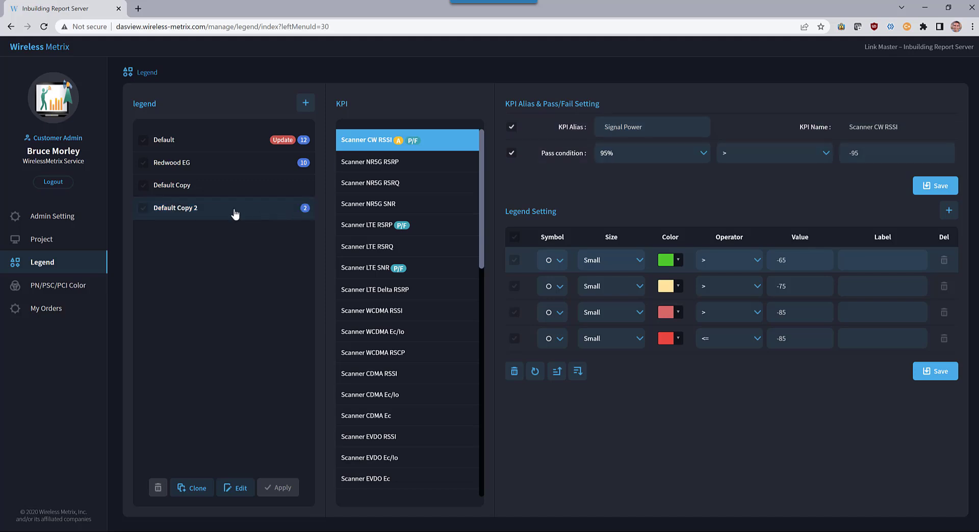
left_click(206, 214)
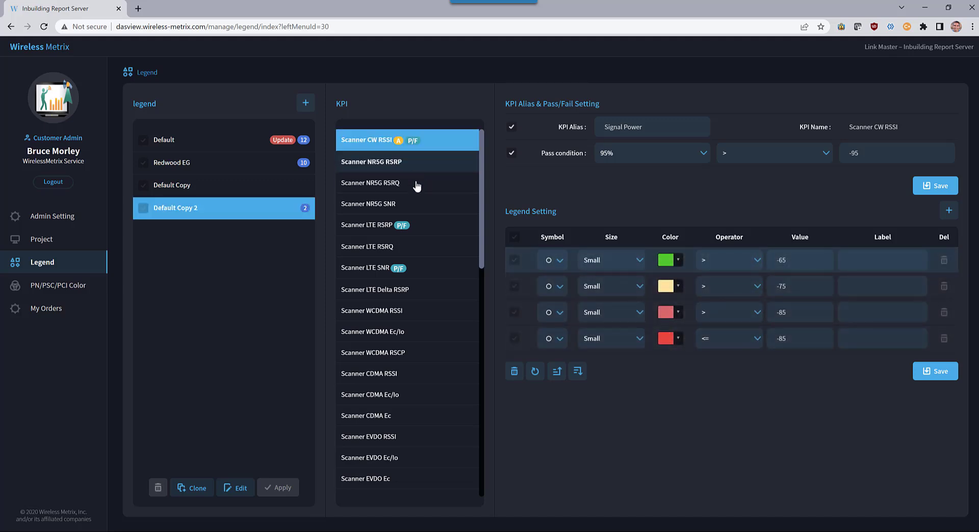
left_click(412, 271)
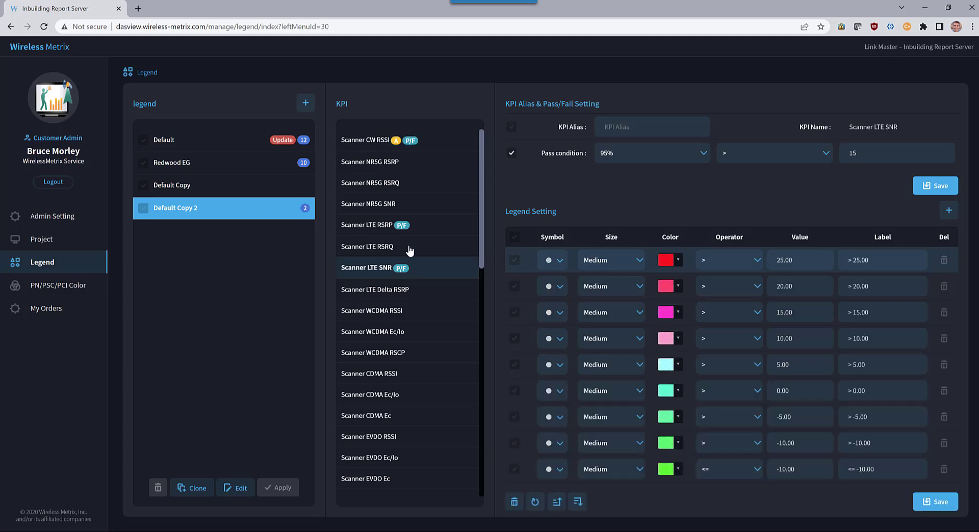
left_click(398, 141)
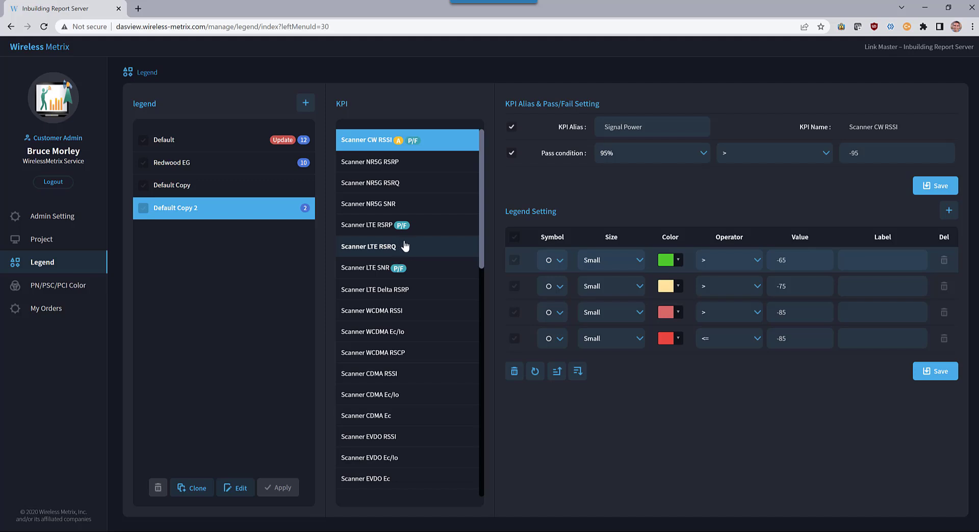
- Enable the KPI alias Signal Quality for Scanner LTE SNR in Default Copy 2 and save it
left_click(404, 267)
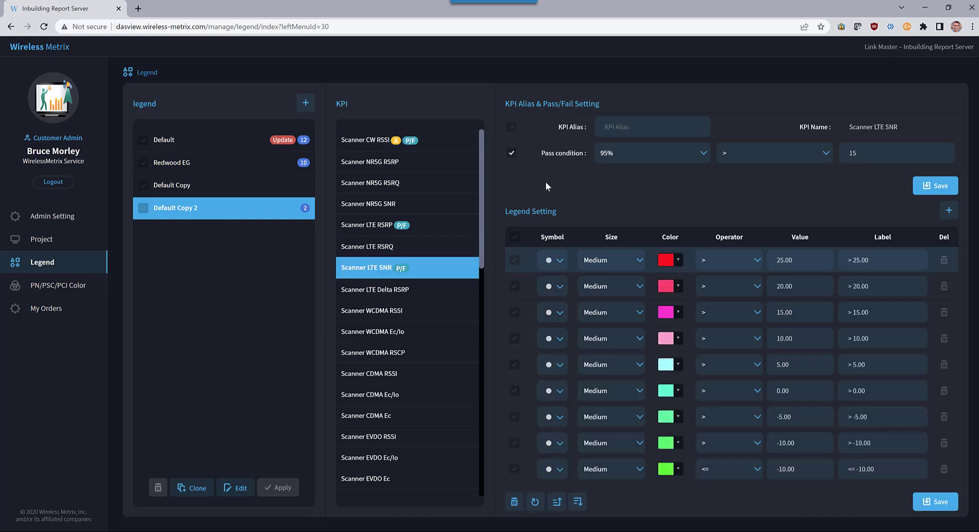
left_click(511, 127)
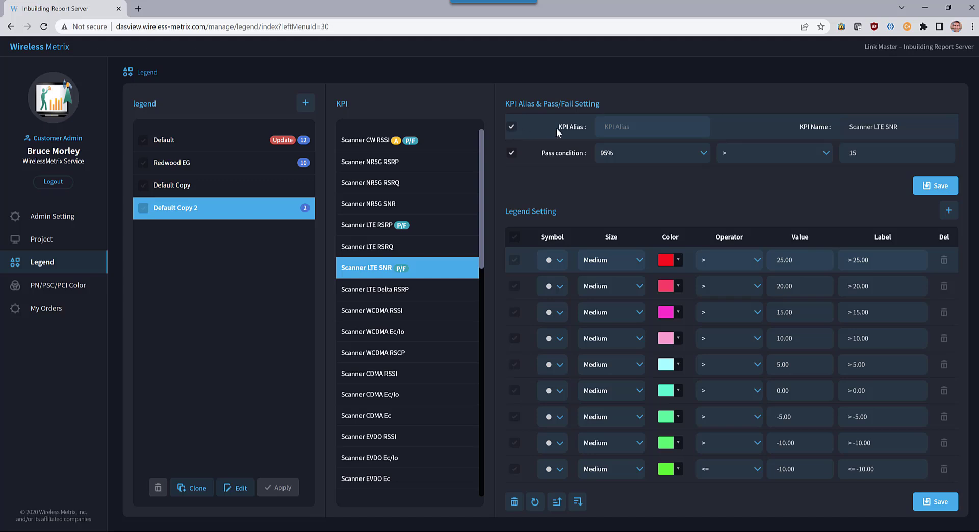
left_click(619, 128)
type("Singa Qu")
key("BackSpace")
key("BackSpace")
key("BackSpace")
type("l")
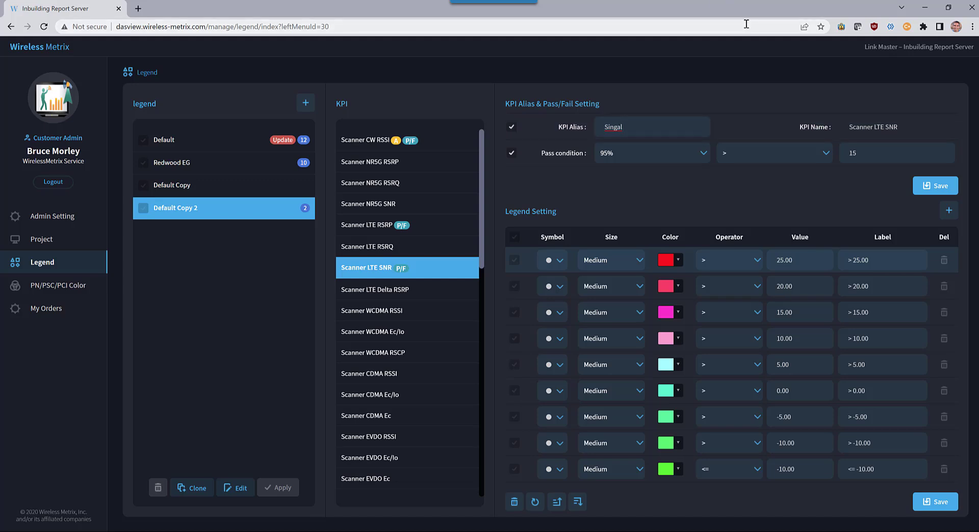
key("BackSpace")
key("BackSpace")
key("BackSpace")
key("BackSpace")
type("gn")
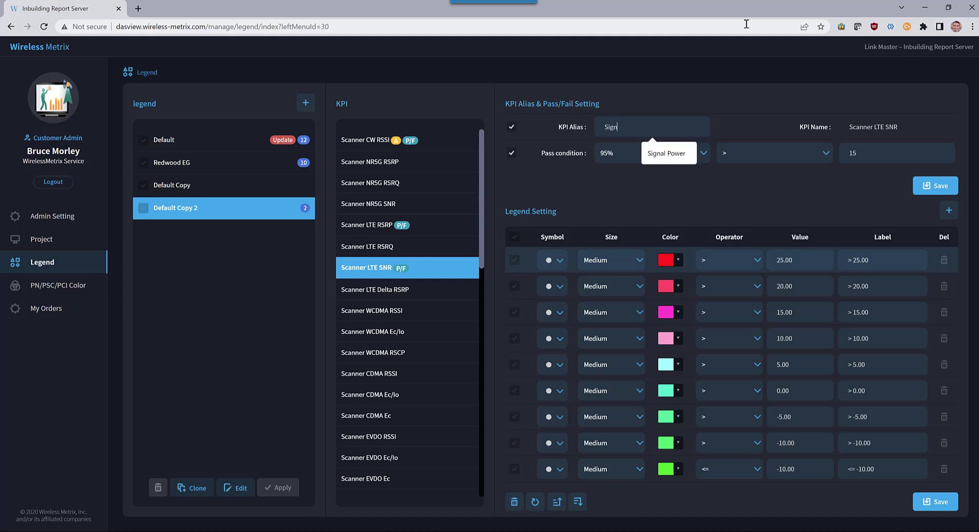
type("al Quality")
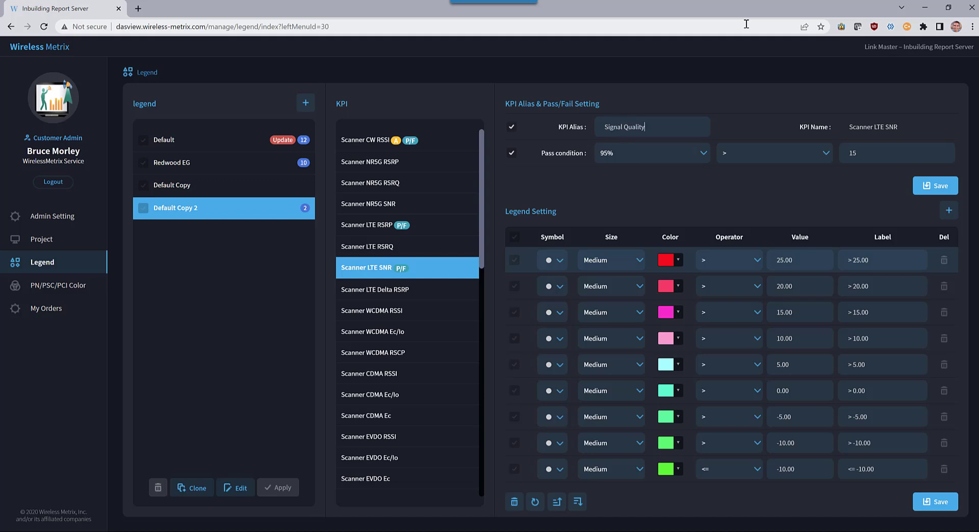
left_click(942, 186)
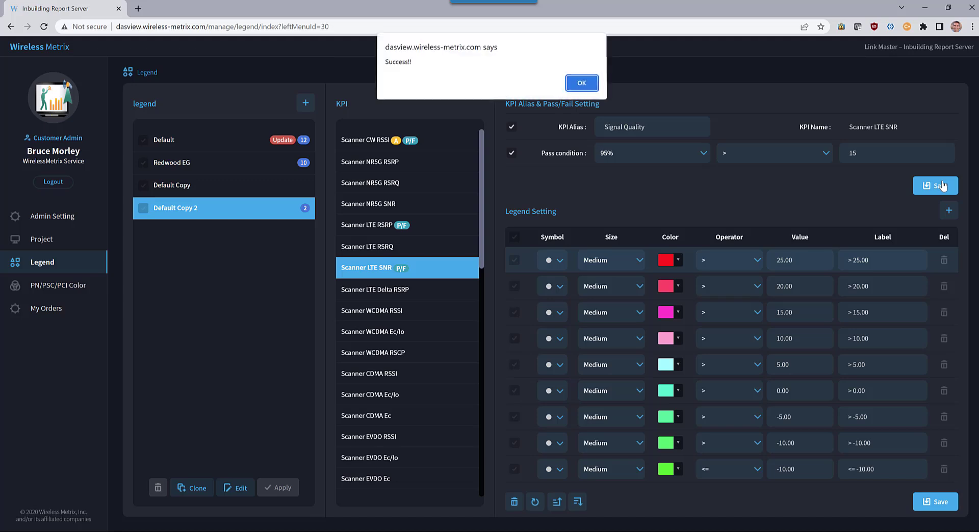
left_click(594, 88)
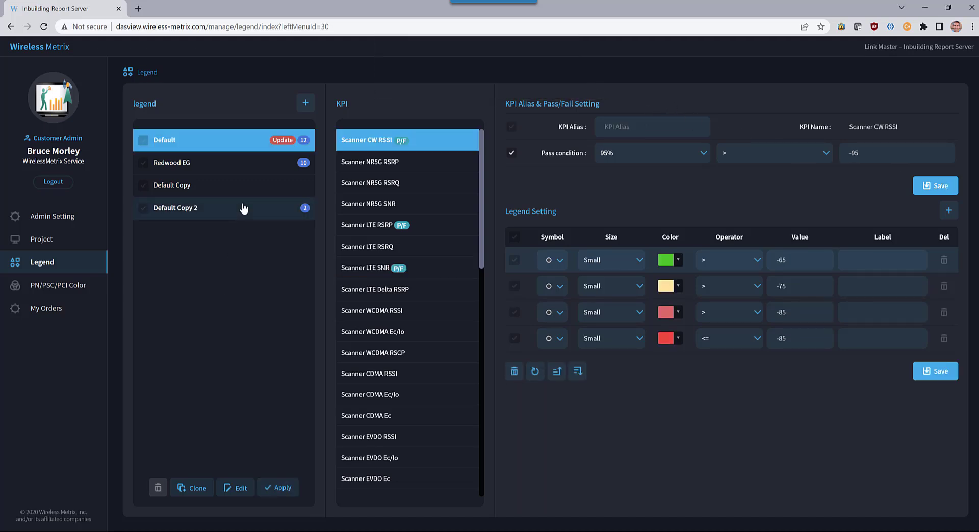
- In Default Copy 2, change the Scanner CW RSSI color for values > -65 to lime green #8fce00 and save the legend settings
left_click(303, 213)
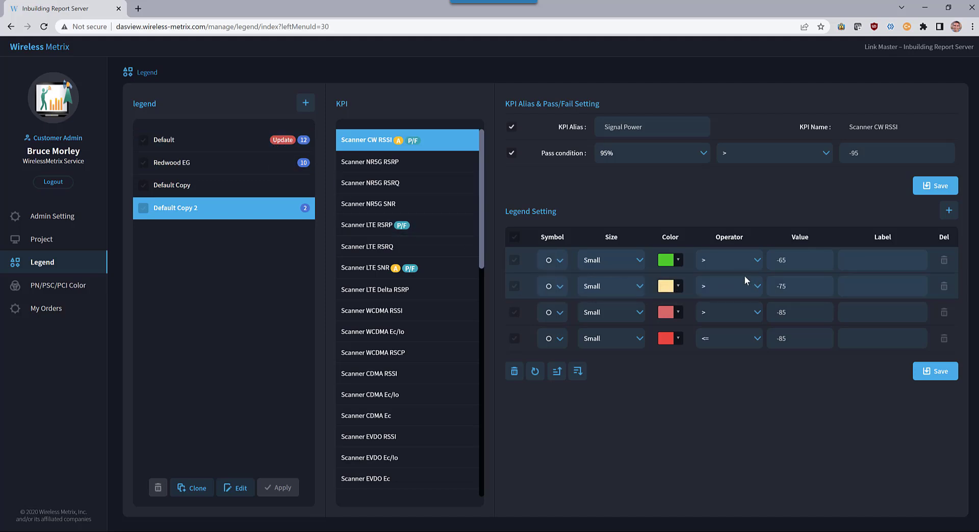
left_click(678, 261)
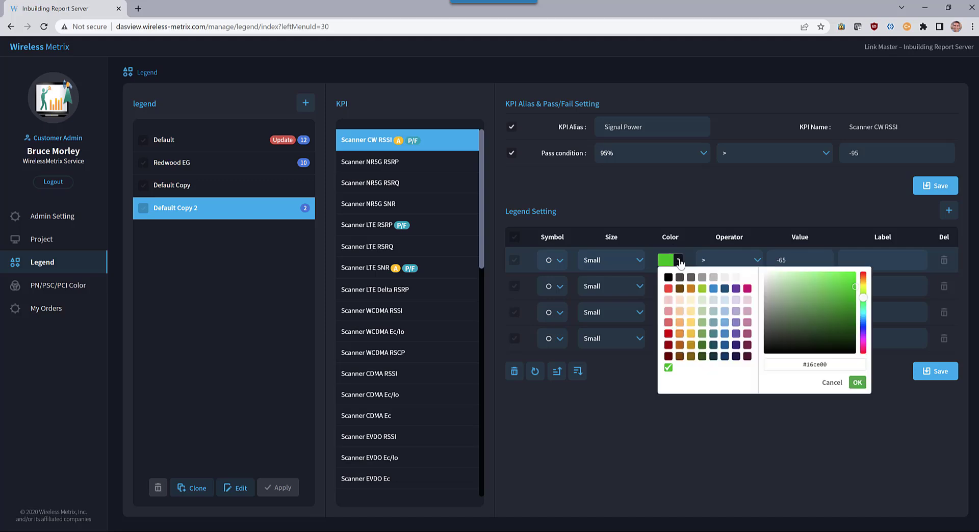
left_click(702, 289)
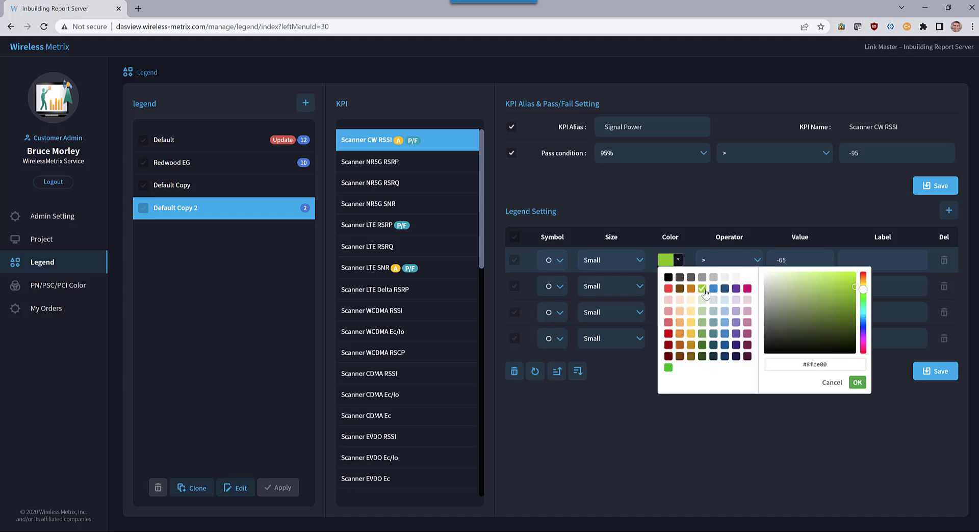
left_click(857, 383)
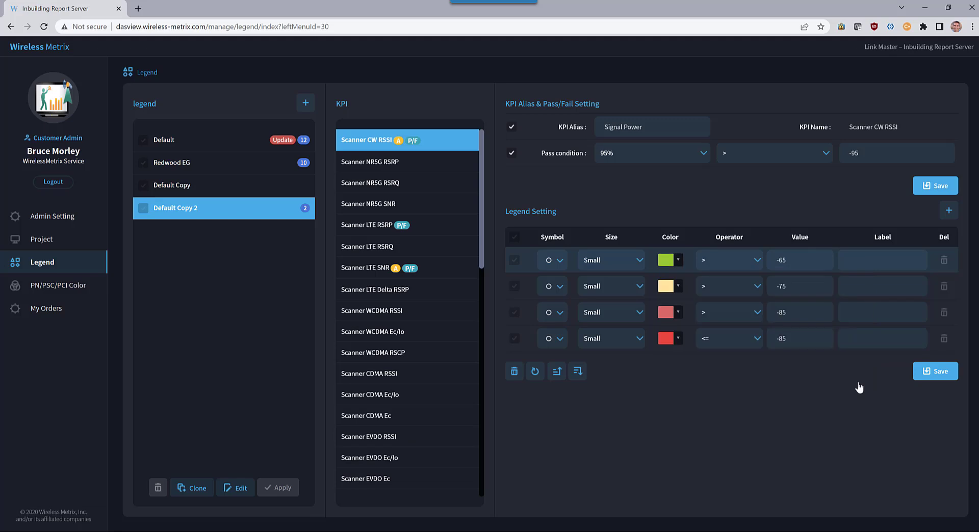
left_click(934, 372)
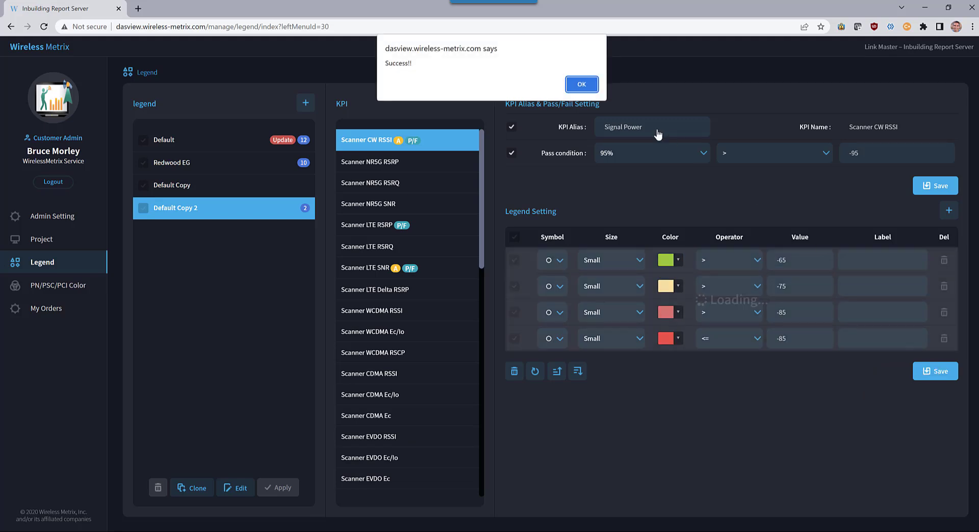
left_click(581, 84)
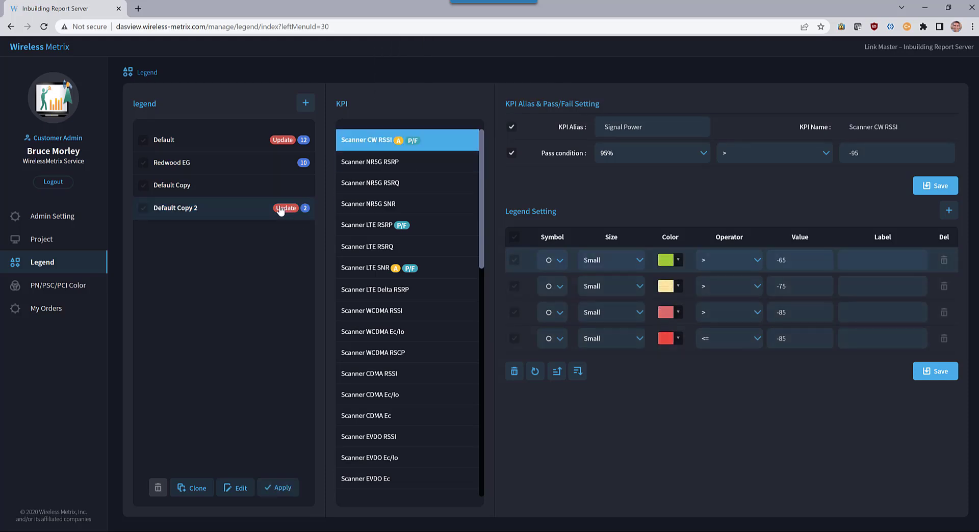
- Apply the pending update of the Default Copy 2 legend to the projects that use it
left_click(282, 212)
left_click(237, 214)
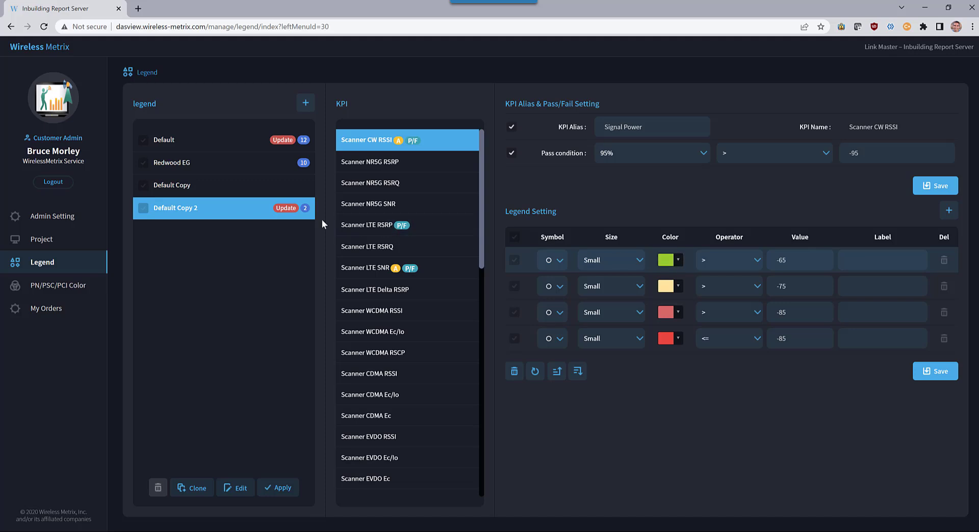
left_click(286, 209)
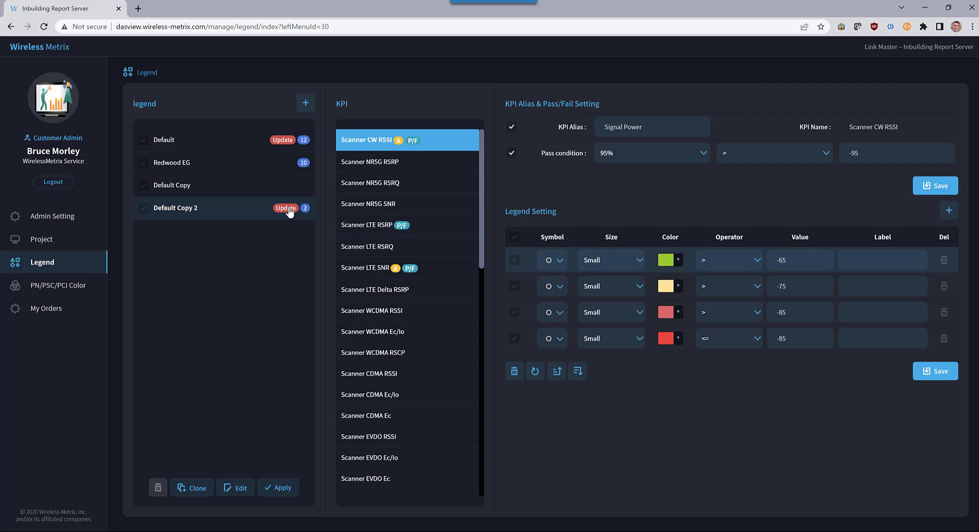
left_click(280, 489)
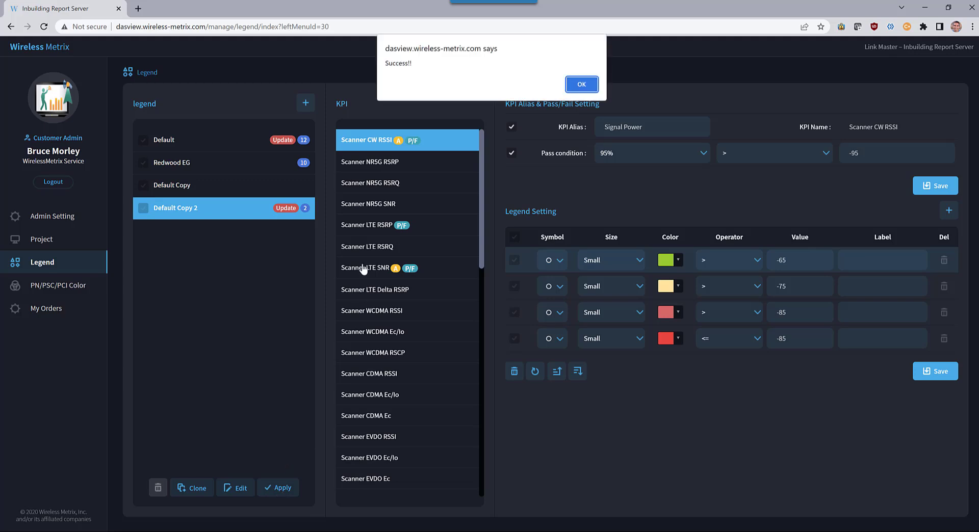
left_click(581, 85)
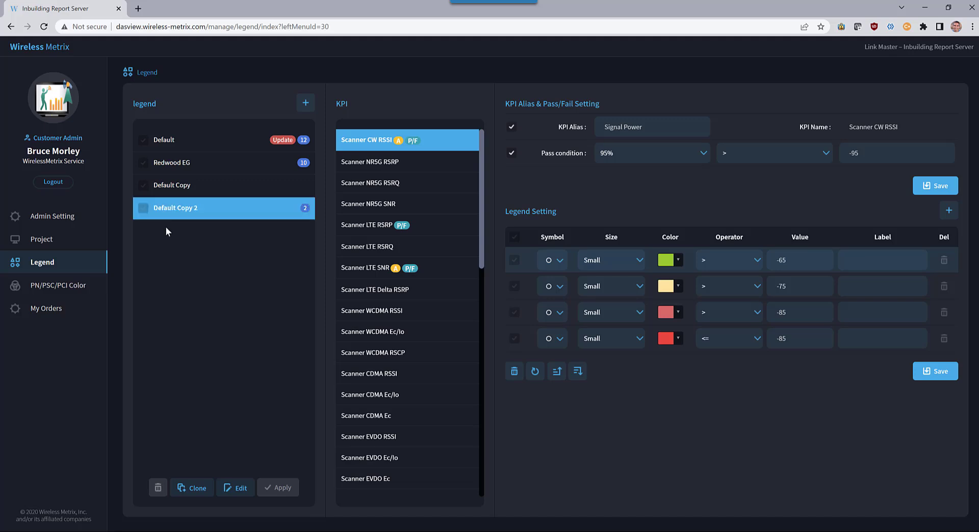
- Check the summary and floor plan generation status in the project list, refreshing the list
left_click(52, 244)
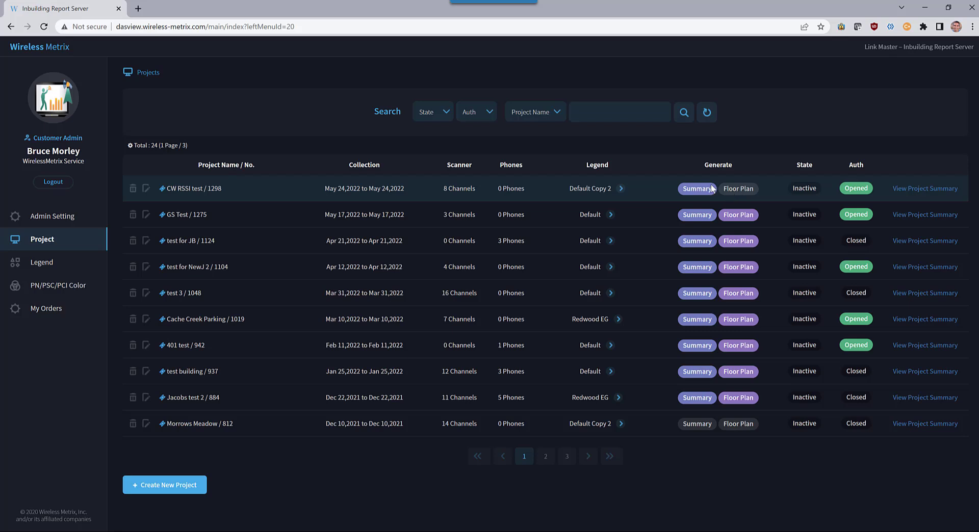
left_click(708, 118)
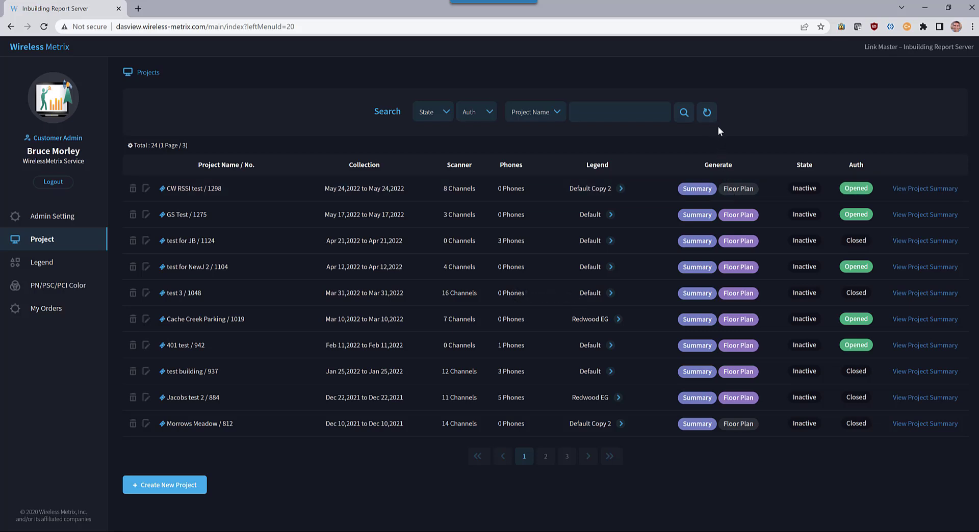
left_click(707, 112)
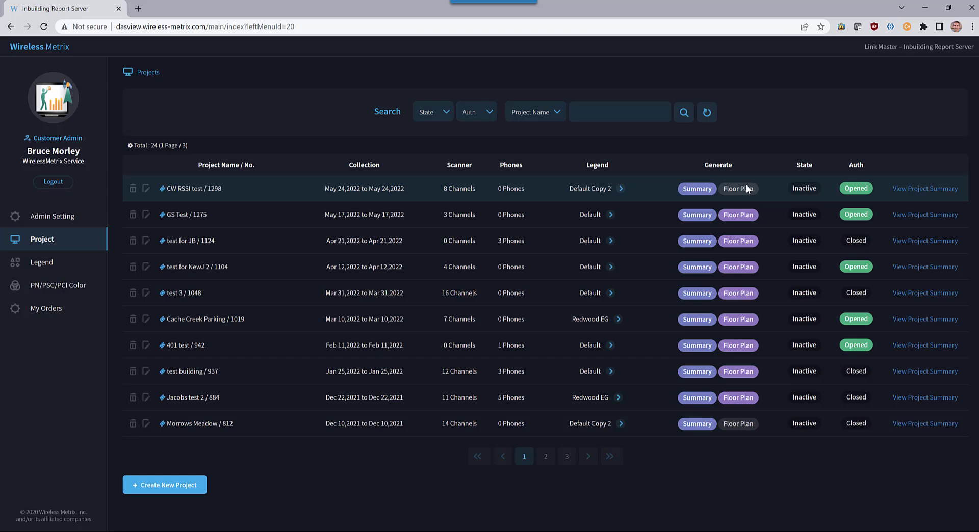
- Examine the Default legend's pending update and its Scanner LTE RSRP pass condition and legend ranges
left_click(47, 263)
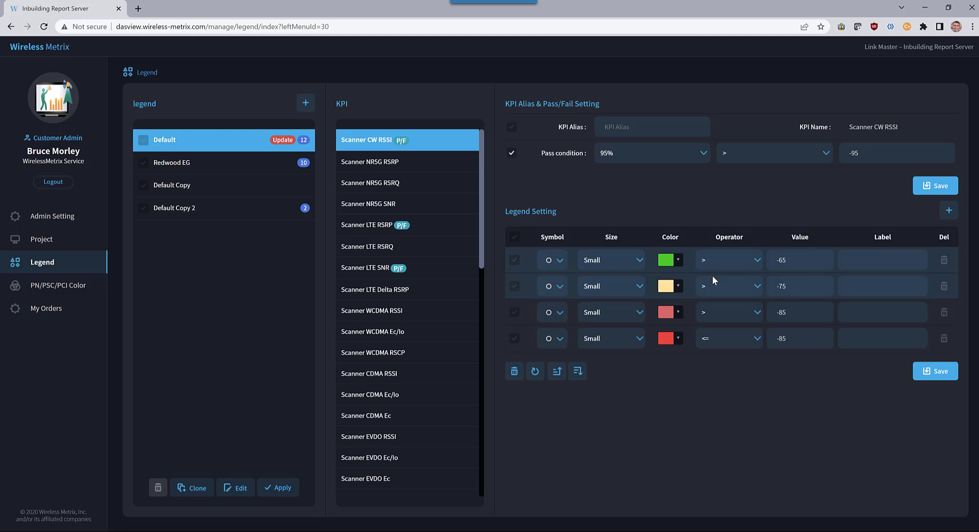
left_click(281, 141)
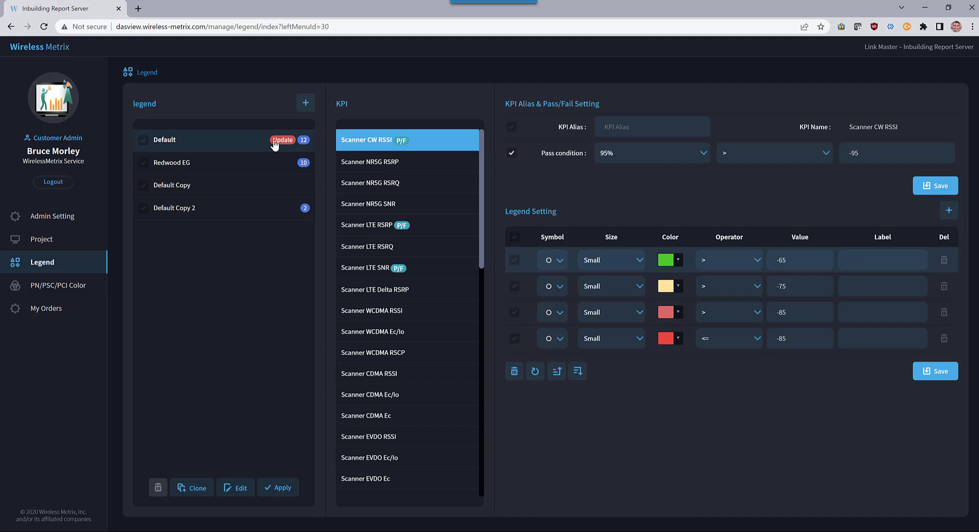
left_click(274, 145)
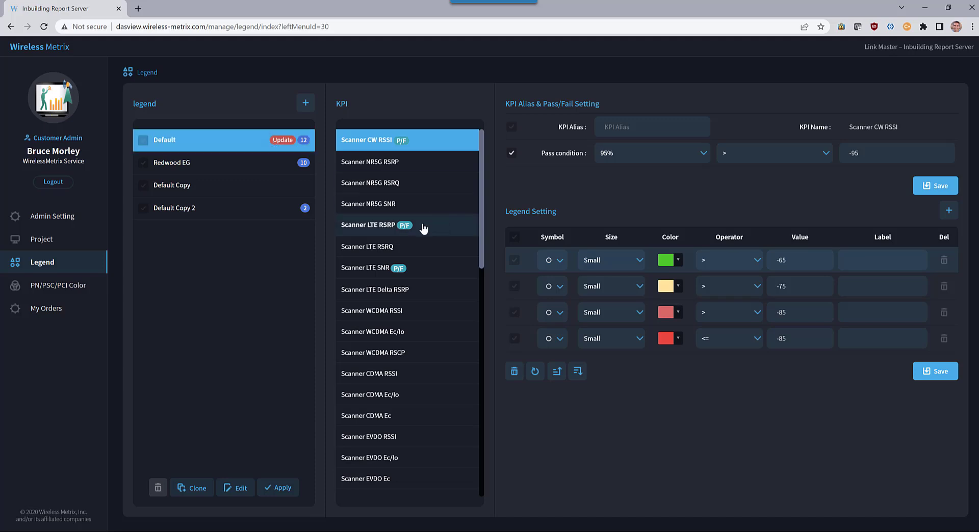
left_click(385, 227)
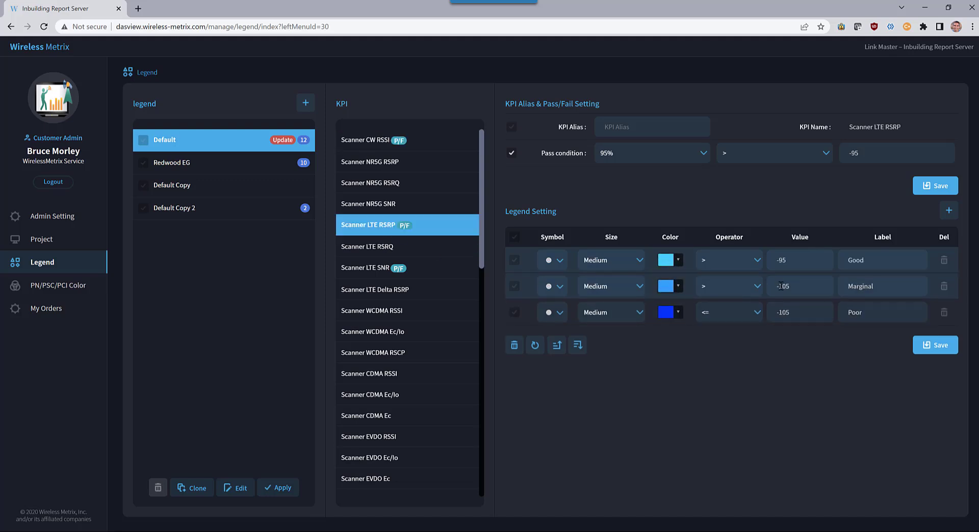
left_click(274, 146)
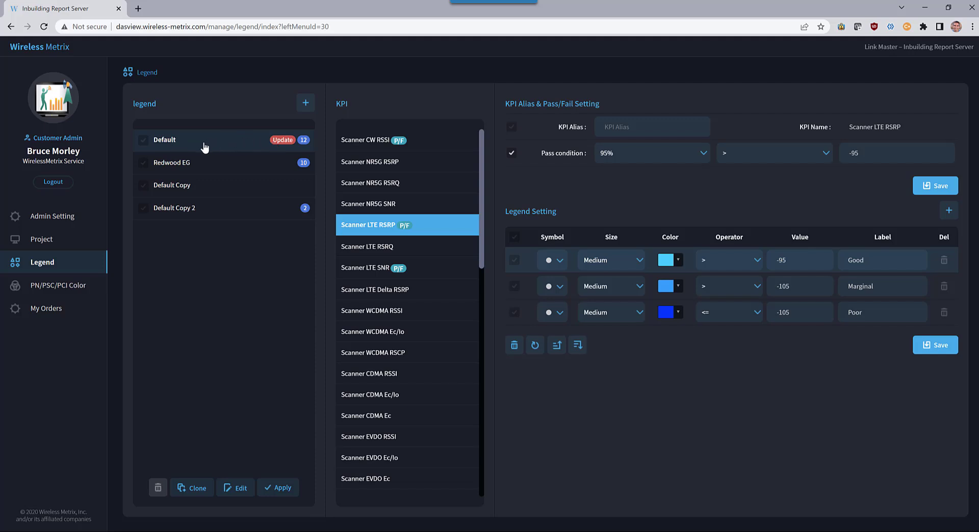
- Clone the Default legend under the name Default Copy 3 and select the new copy
left_click(241, 150)
left_click(235, 145)
left_click(197, 489)
left_click(475, 283)
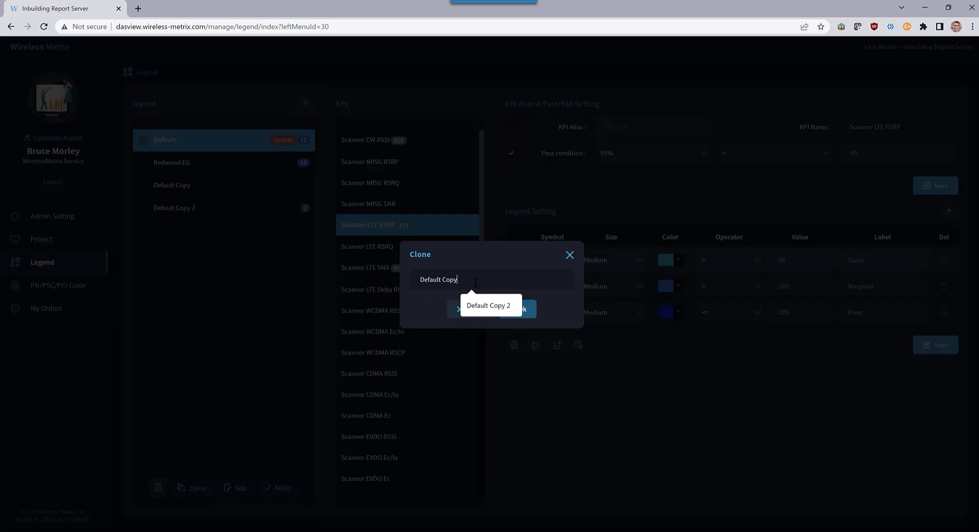
type("3")
left_click(523, 310)
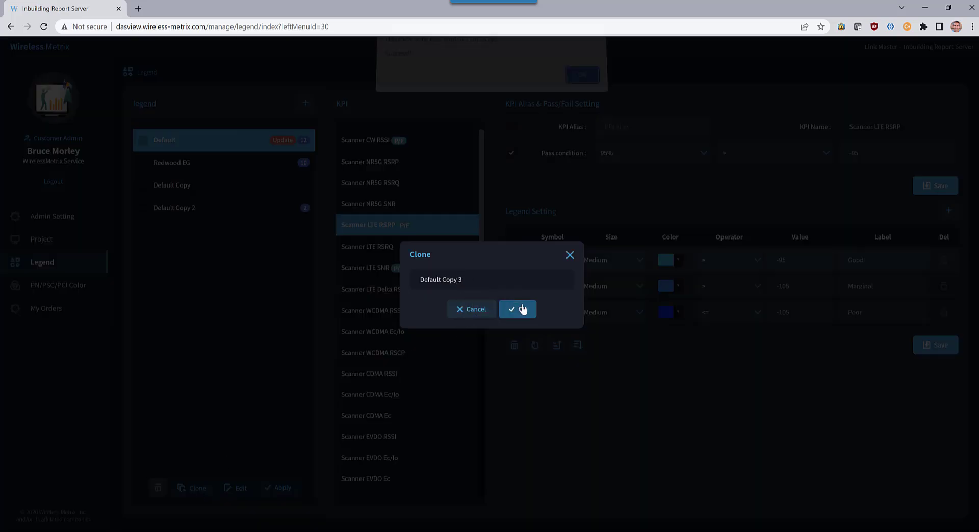
left_click(581, 85)
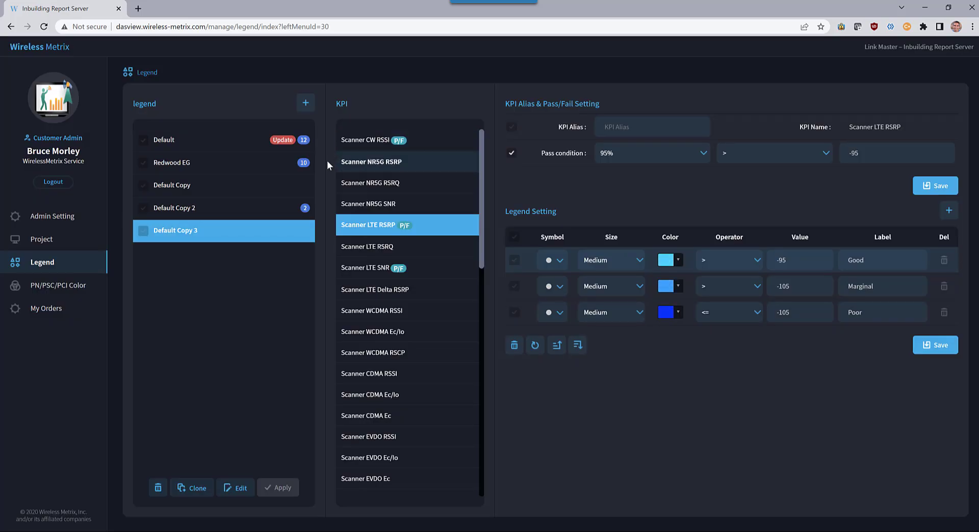
left_click(183, 234)
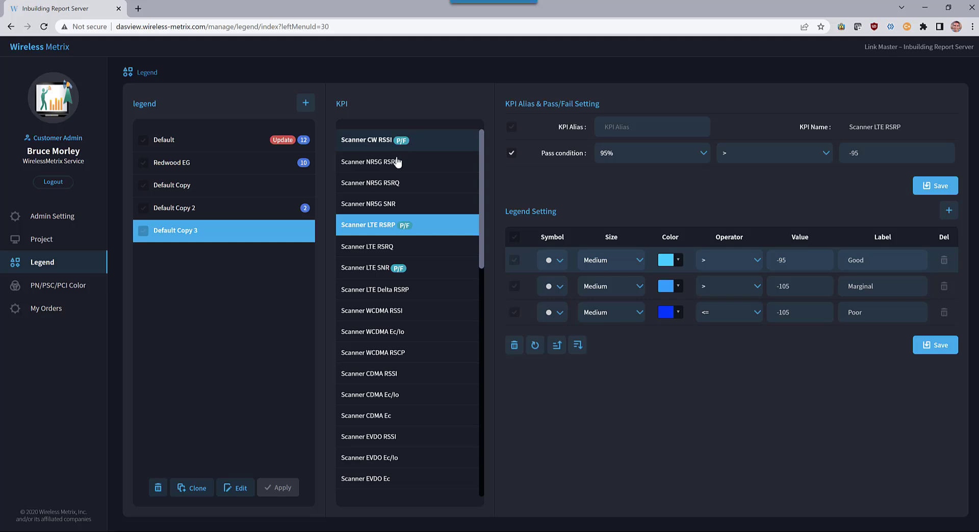
- Assign the legend Default Copy 3 to the project GS Test and refresh the project list
left_click(43, 243)
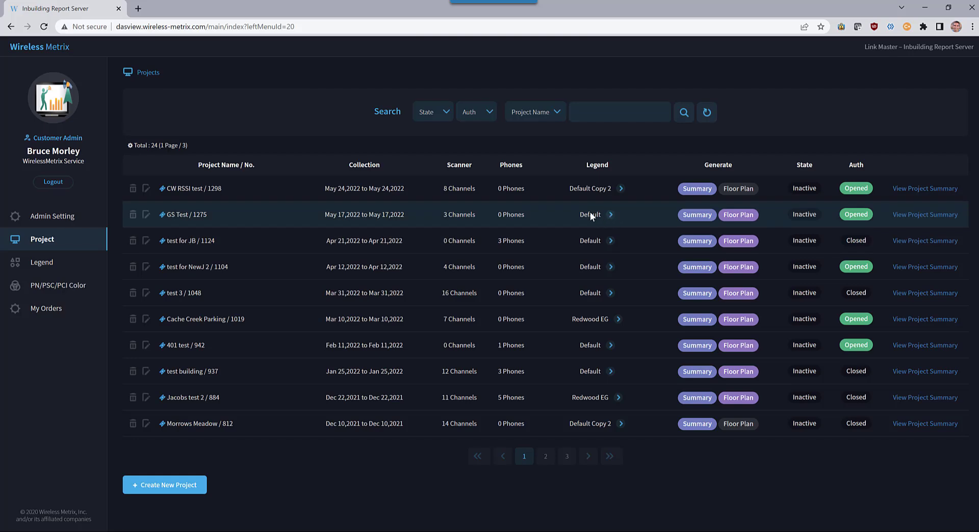
left_click(611, 216)
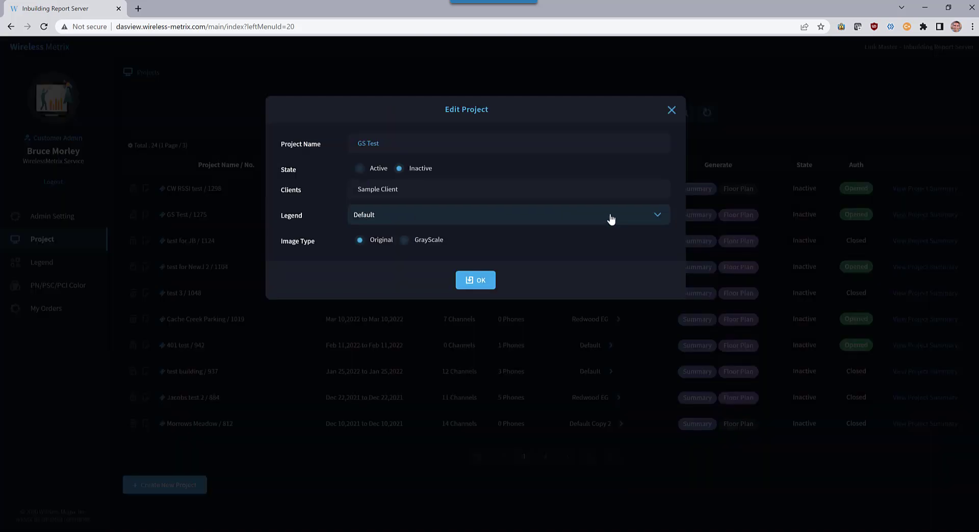
left_click(398, 215)
left_click(392, 269)
left_click(474, 280)
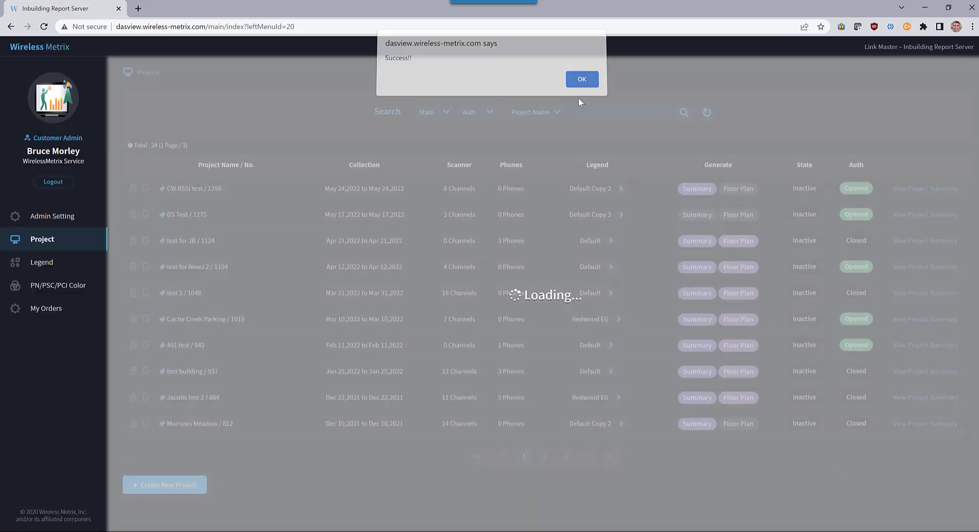
left_click(581, 80)
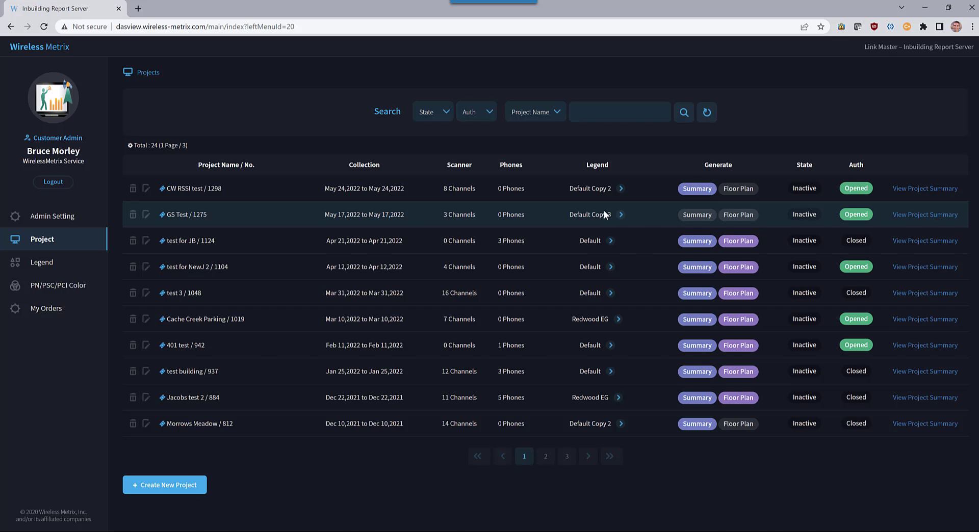
left_click(706, 113)
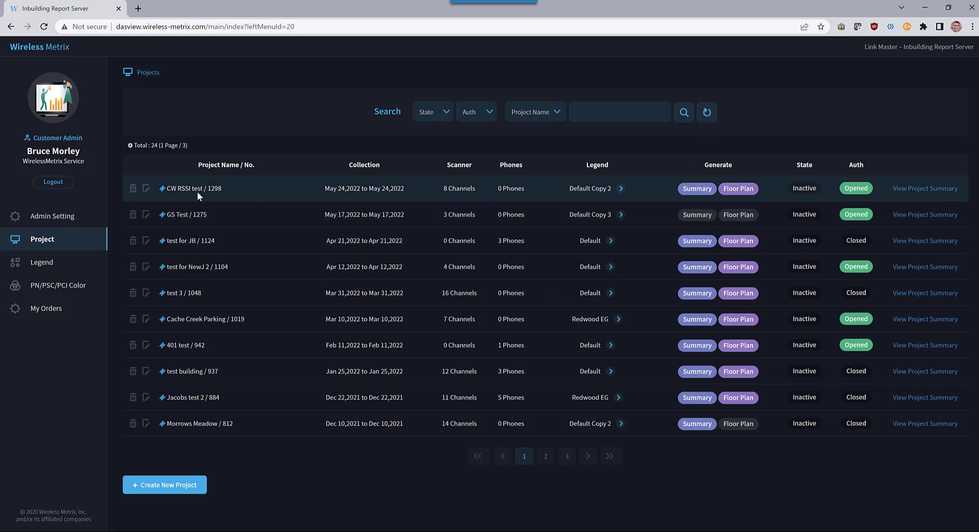
- In the CW RSSI test project's pass/fail results, set the first KPI column to Signal Power ( 95% > -95 )
left_click(926, 189)
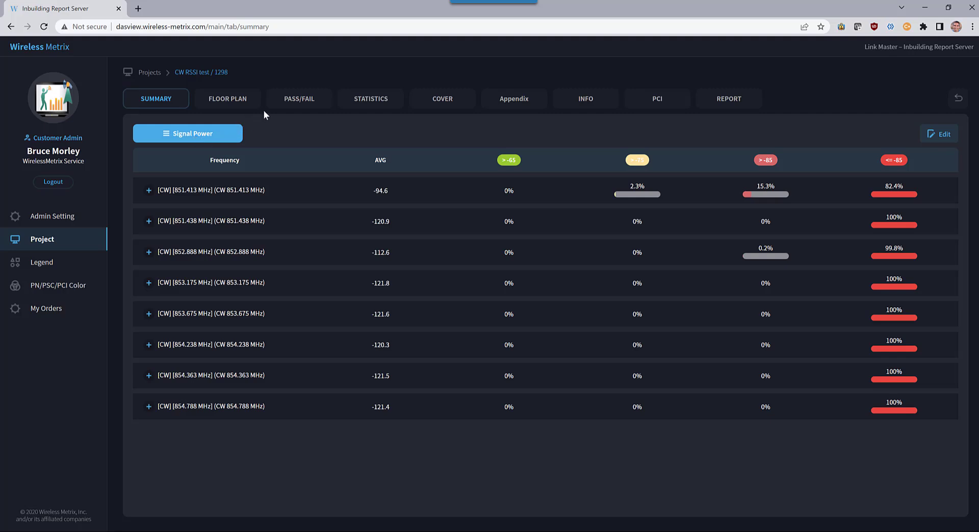
left_click(305, 105)
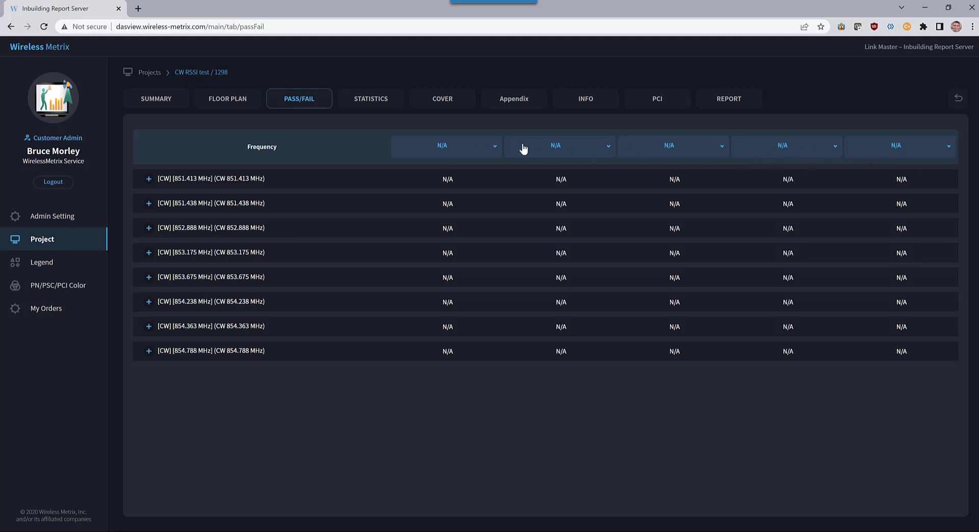
left_click(494, 148)
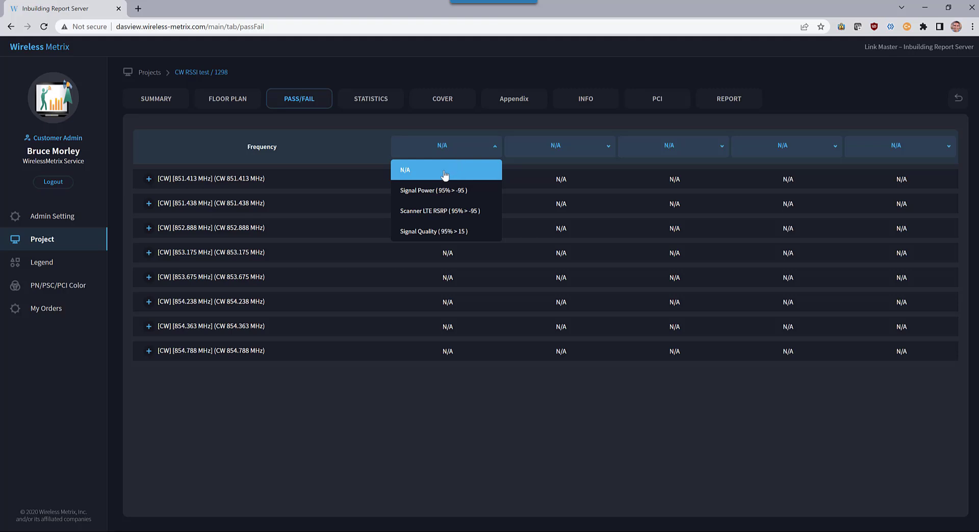
left_click(419, 192)
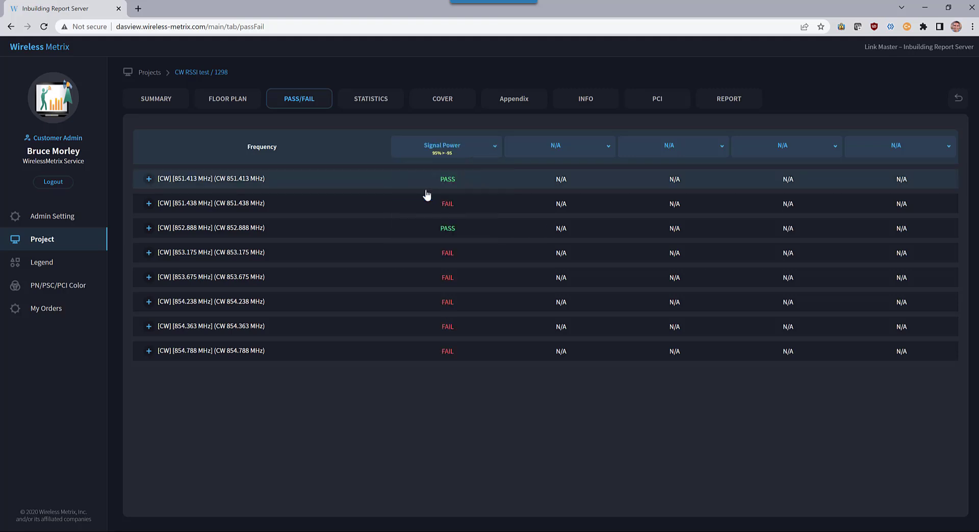
- Examine the floor-by-floor Signal Power pass/fail results for the CW 851.413 MHz channel, then collapse them
left_click(149, 179)
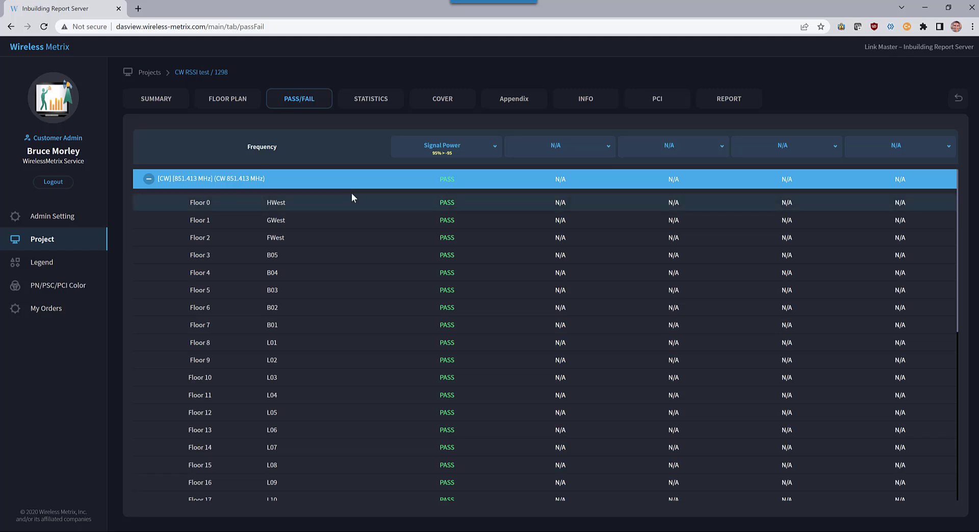
scroll(426, 255, "down", 3)
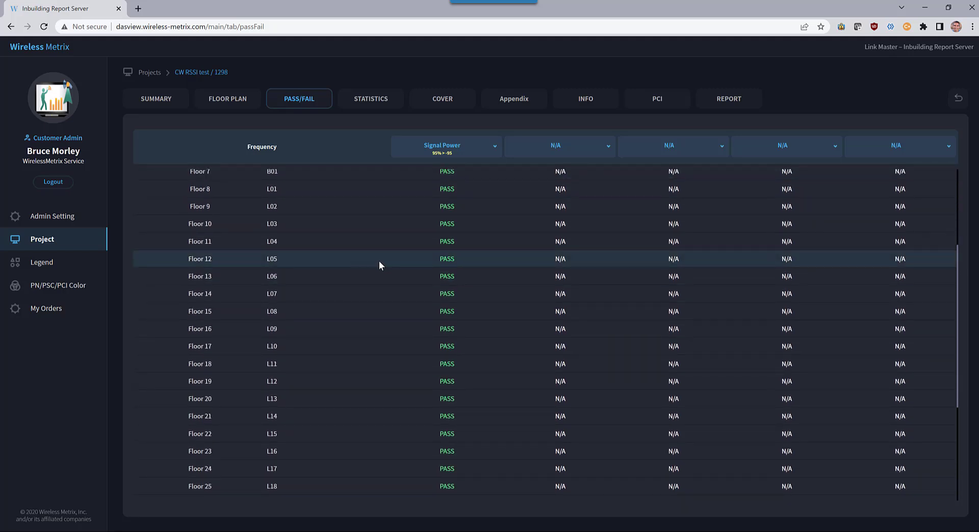
scroll(387, 261, "up", 3)
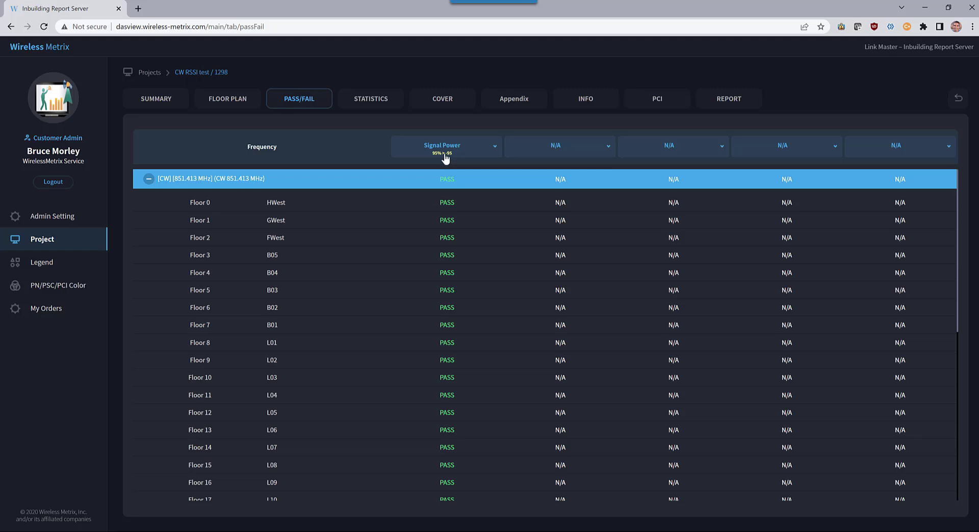
left_click(149, 180)
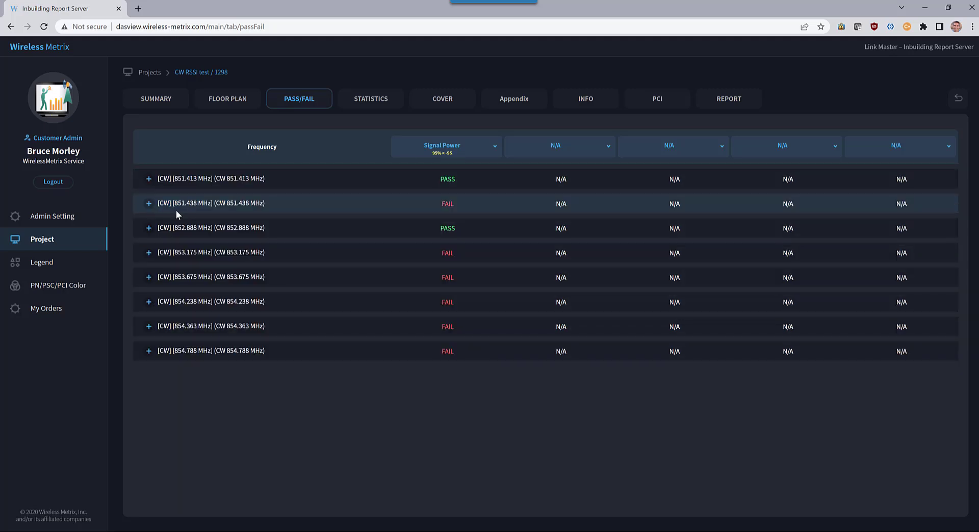
- Examine the floor-by-floor Signal Power pass/fail results for the CW 851.438 MHz channel, then collapse them
left_click(149, 204)
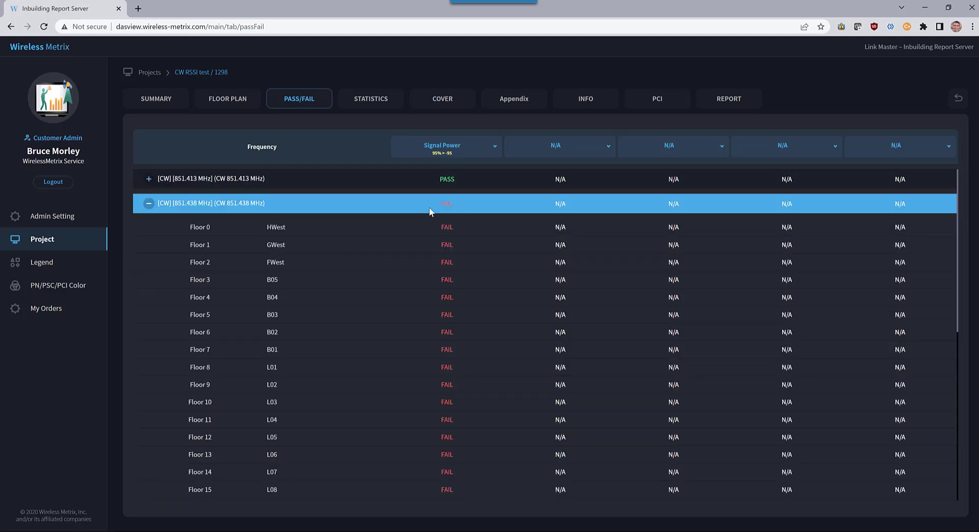
left_click(149, 204)
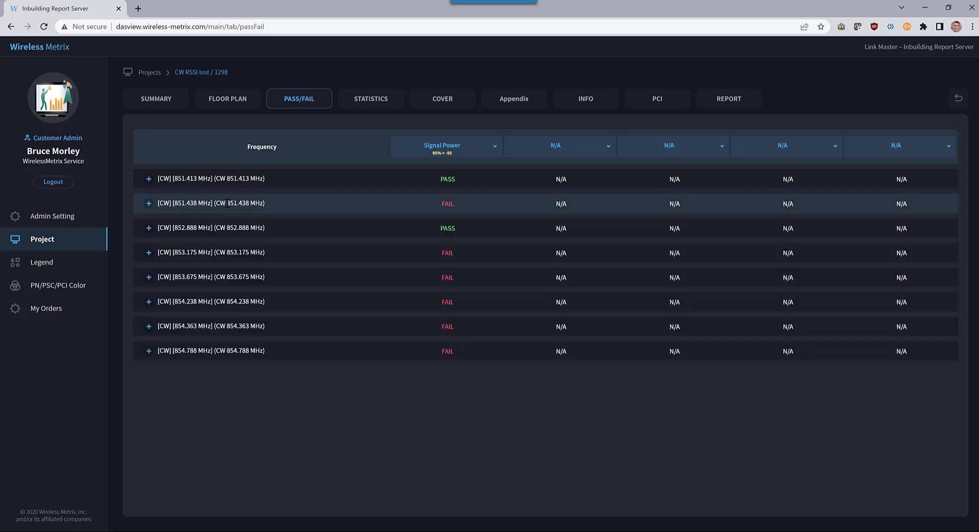
left_click_drag(227, 203, 250, 203)
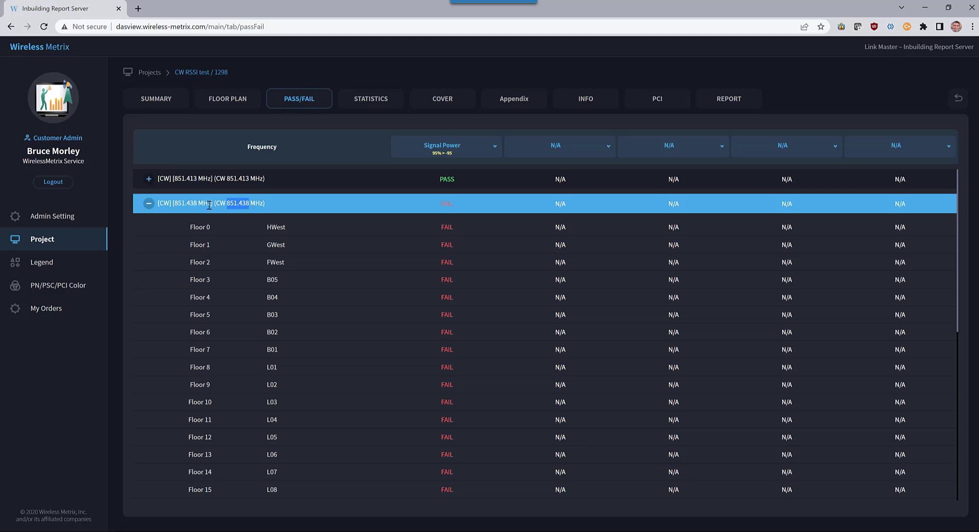
left_click(149, 203)
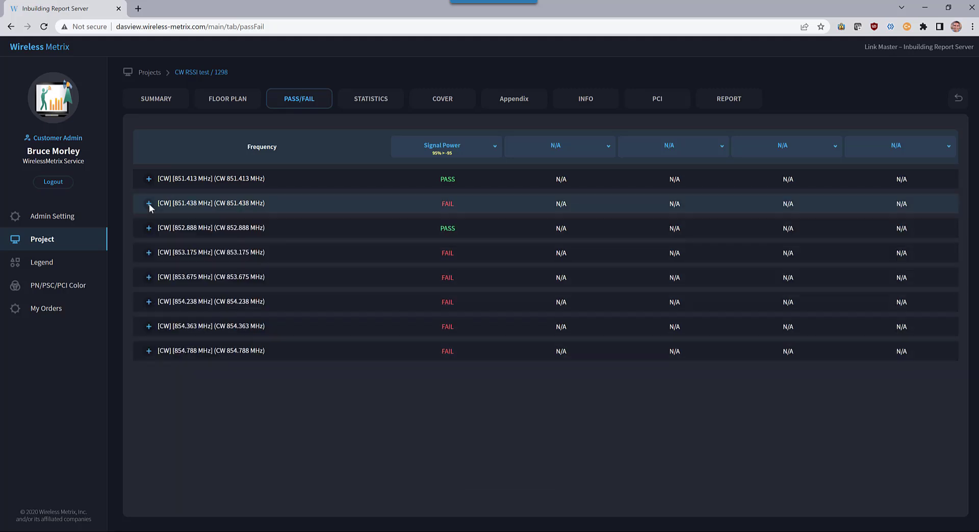
- Show the project's Signal Power statistics and examine the floor-by-floor values and sample counts for the CW 851.413 MHz channel
left_click(367, 102)
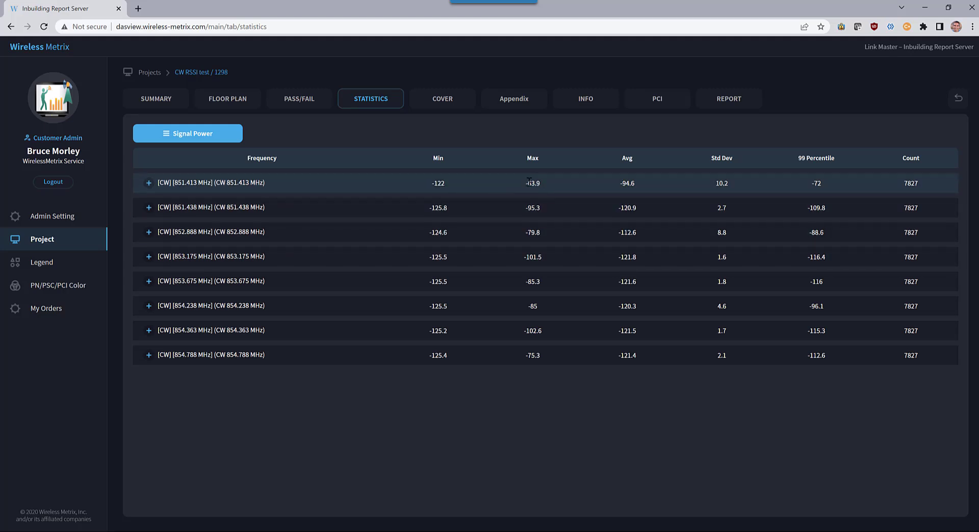
left_click(545, 181)
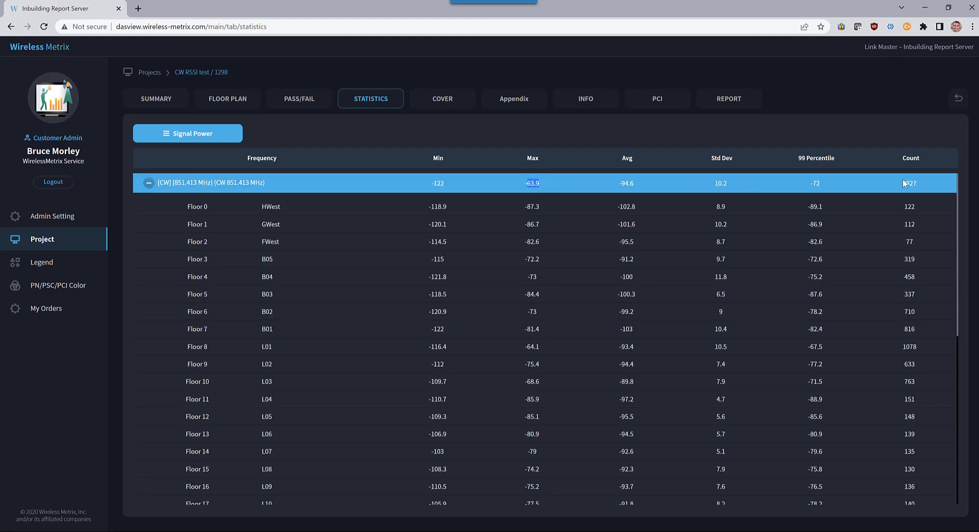
left_click(904, 206)
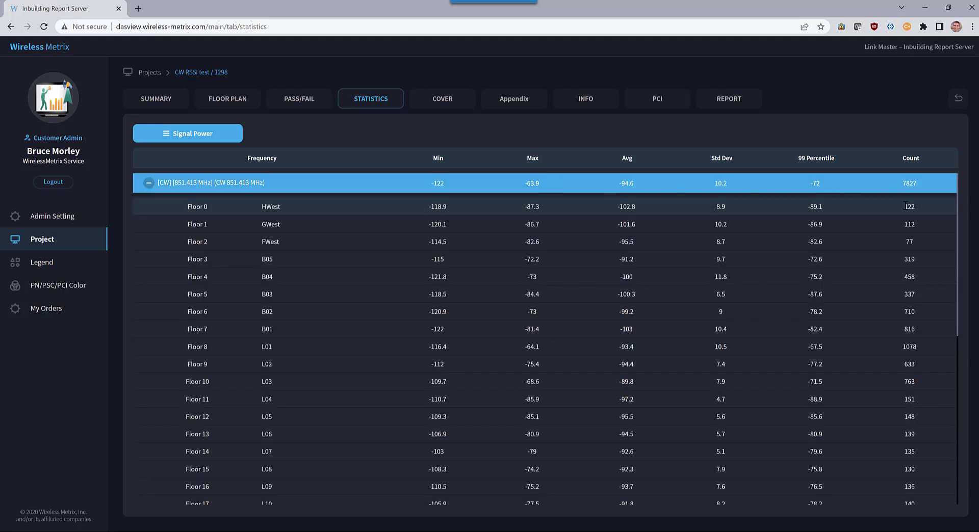
left_click_drag(905, 206, 912, 206)
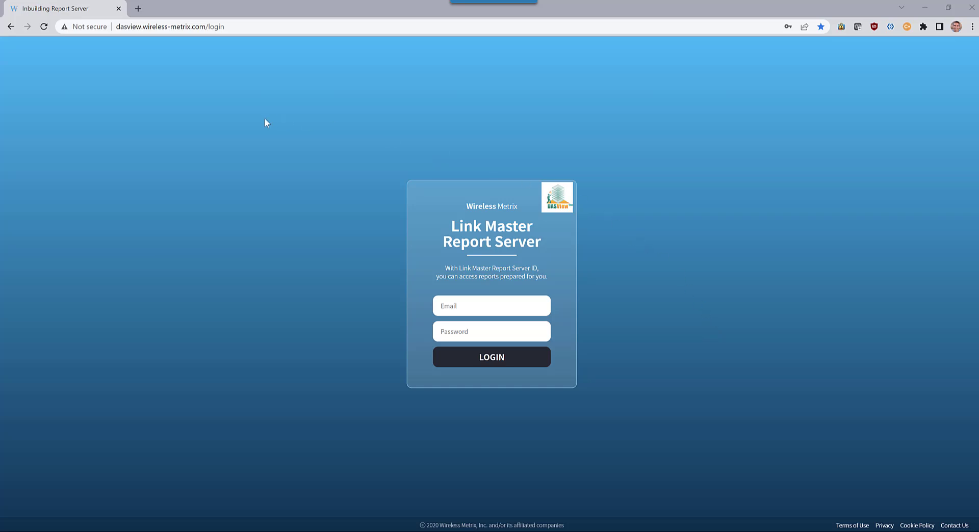
left_click(263, 29)
key("ctrl+a")
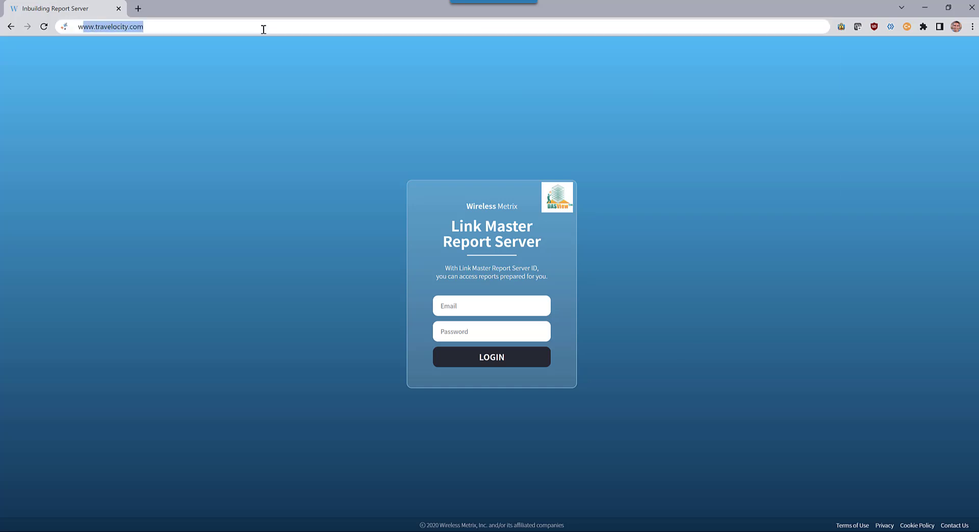
type("www.we")
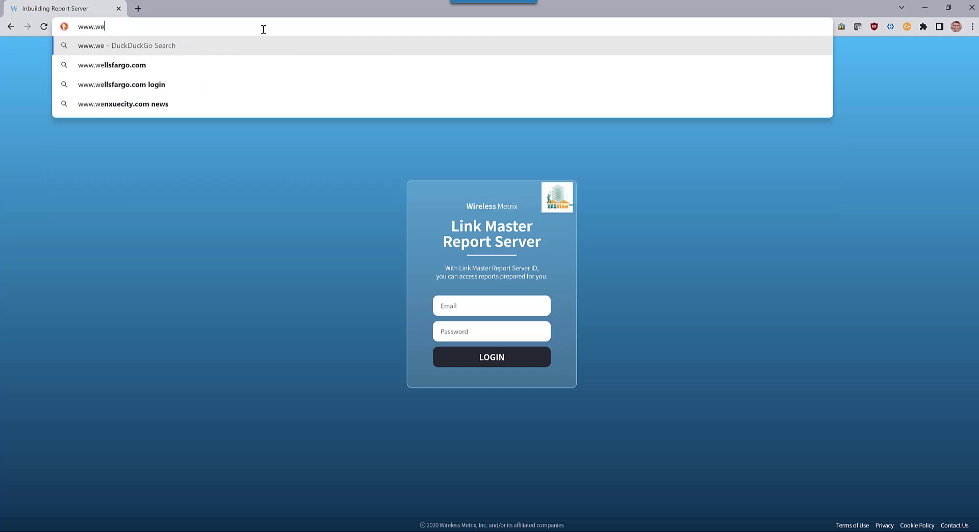
key("BackSpace")
type("ire")
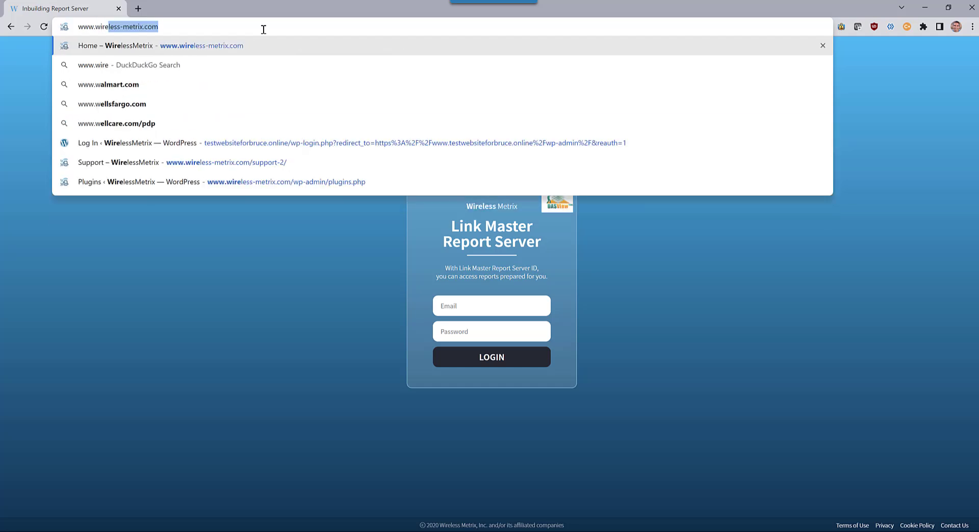
key("Return")
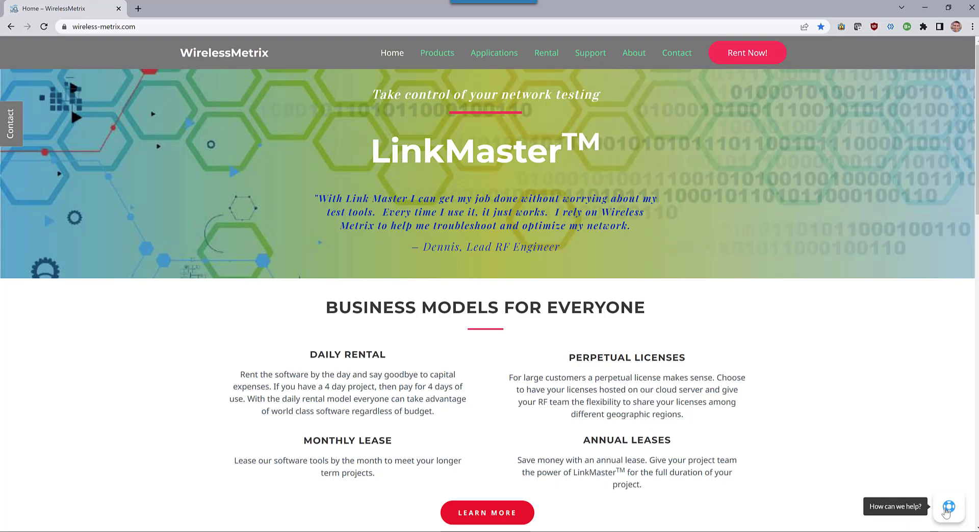
- View the website's support ticket form and browse the help knowledge base to the Troubleshooting articles under General
left_click(937, 509)
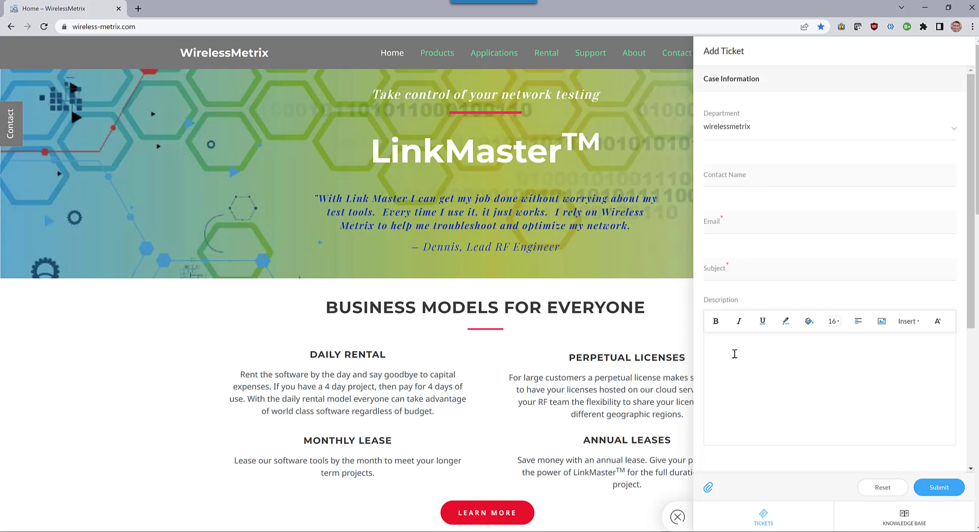
left_click(734, 354)
left_click(900, 518)
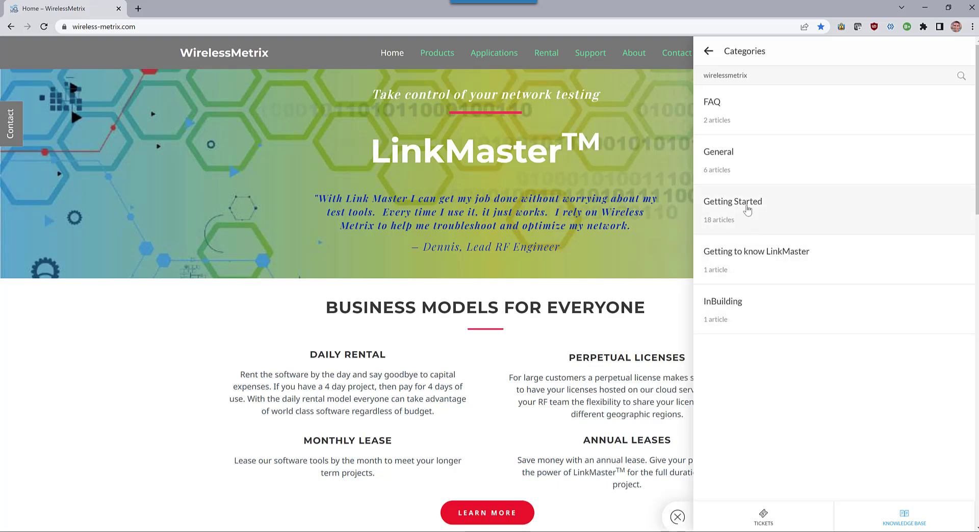
left_click(757, 160)
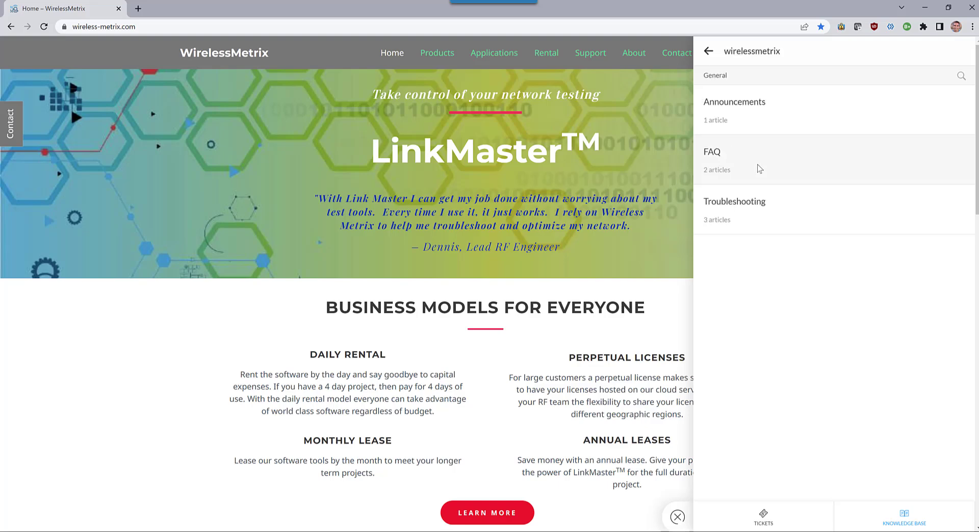
left_click(756, 204)
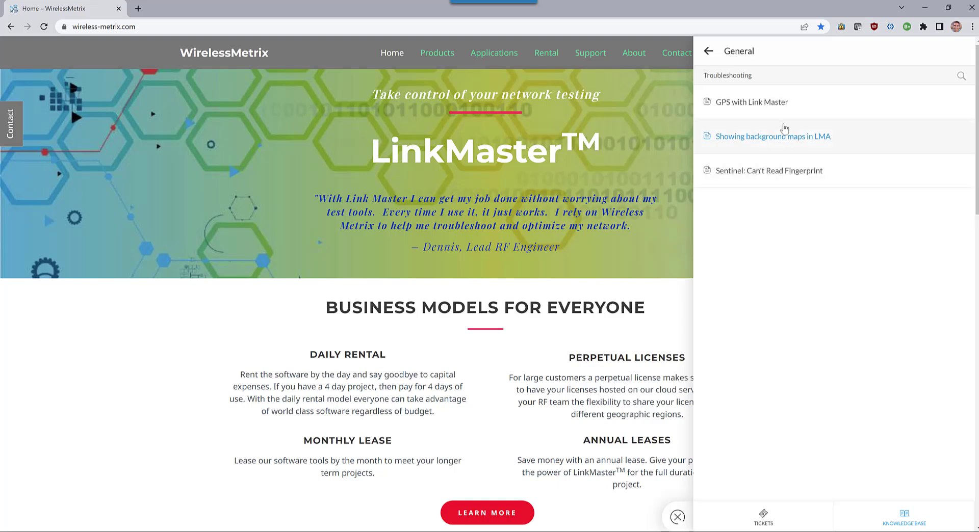